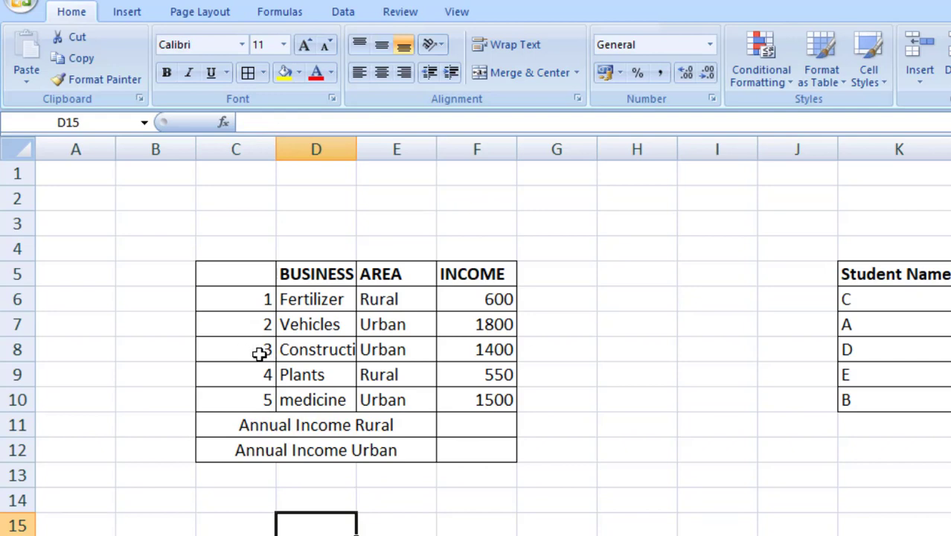
Merge and center row D of the student table across the Student Name and Marks columns, keeping only the upper-left value
drag(252, 352, 385, 356)
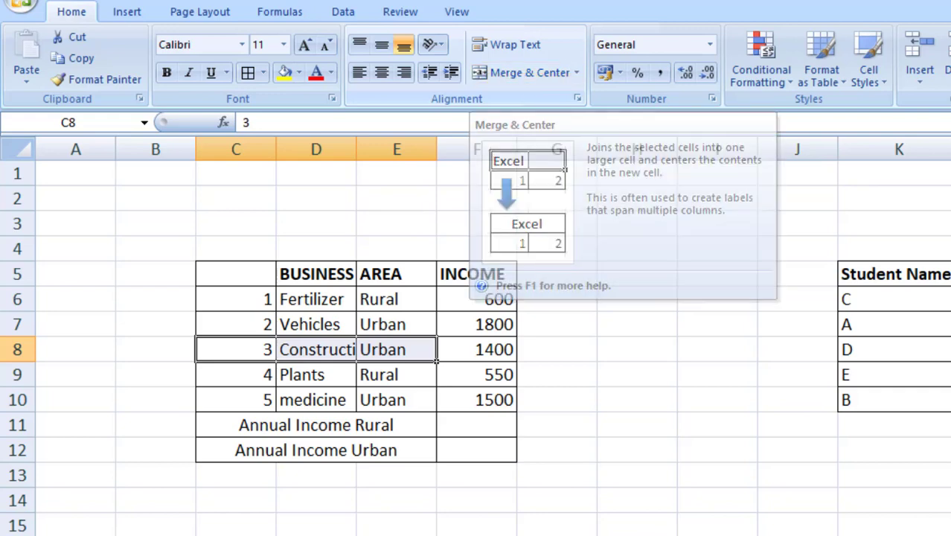
click(396, 535)
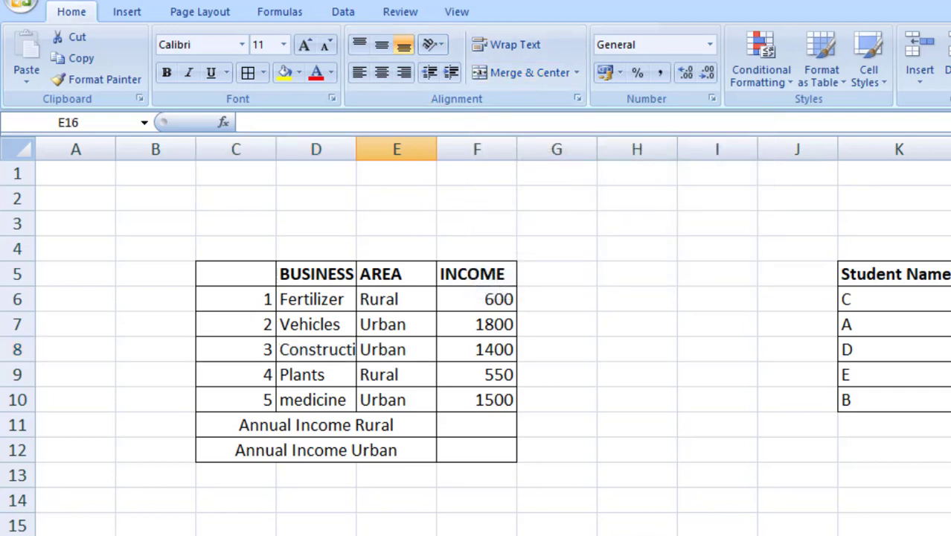
click(877, 350)
drag(878, 349, 945, 349)
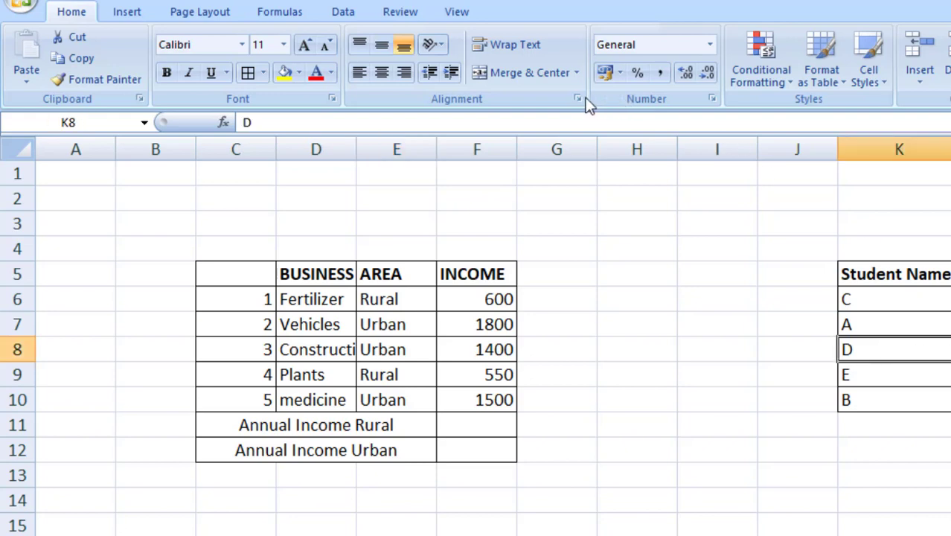
click(524, 74)
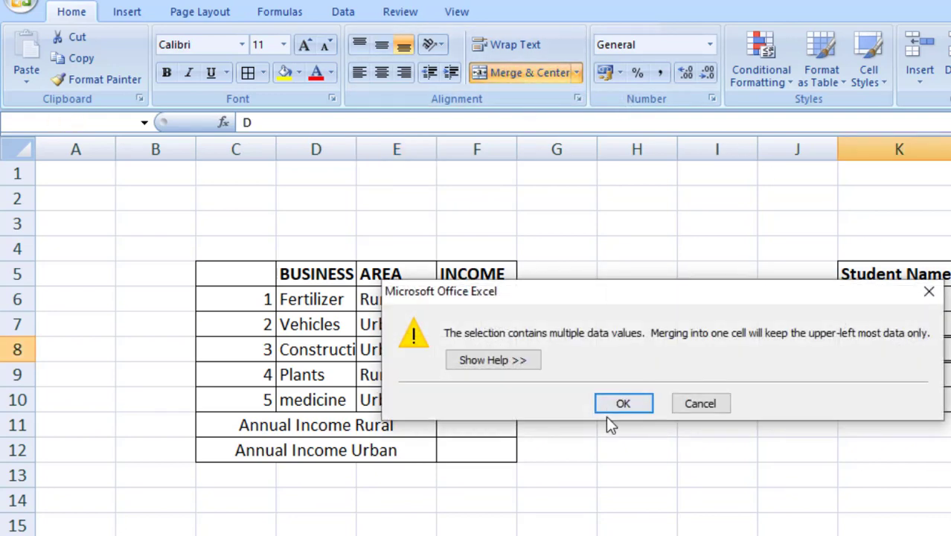
click(616, 403)
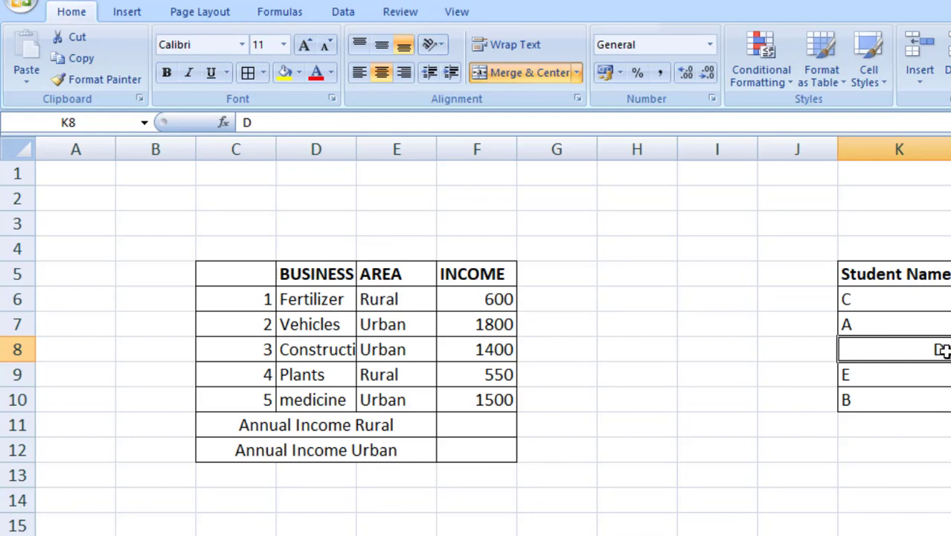
click(928, 458)
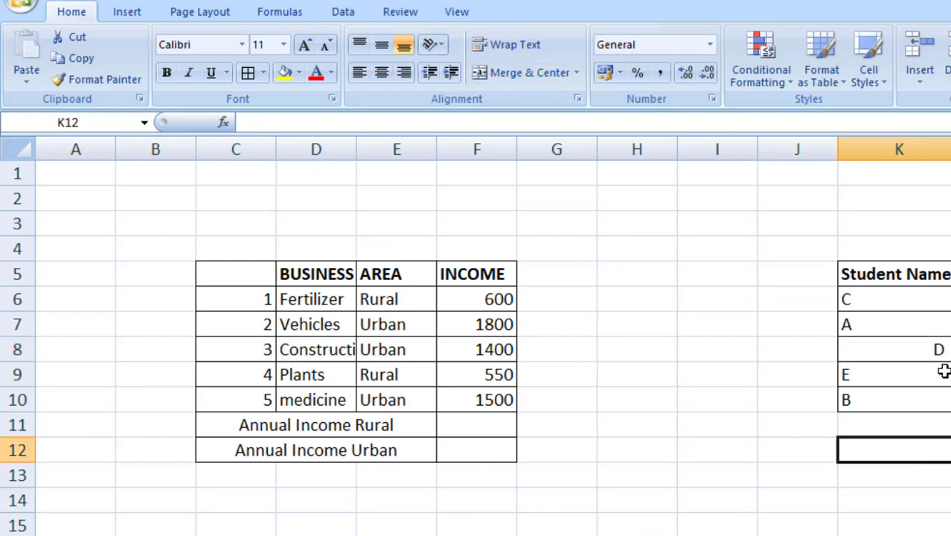
Merge and center rows E and B of the student table into one cell spanning both columns, keeping only the upper-left value
drag(917, 381, 932, 401)
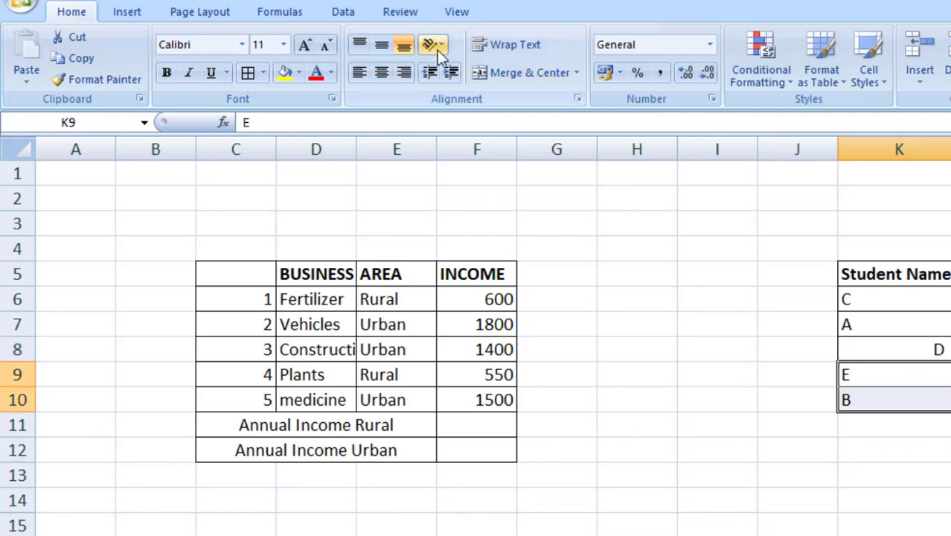
click(504, 82)
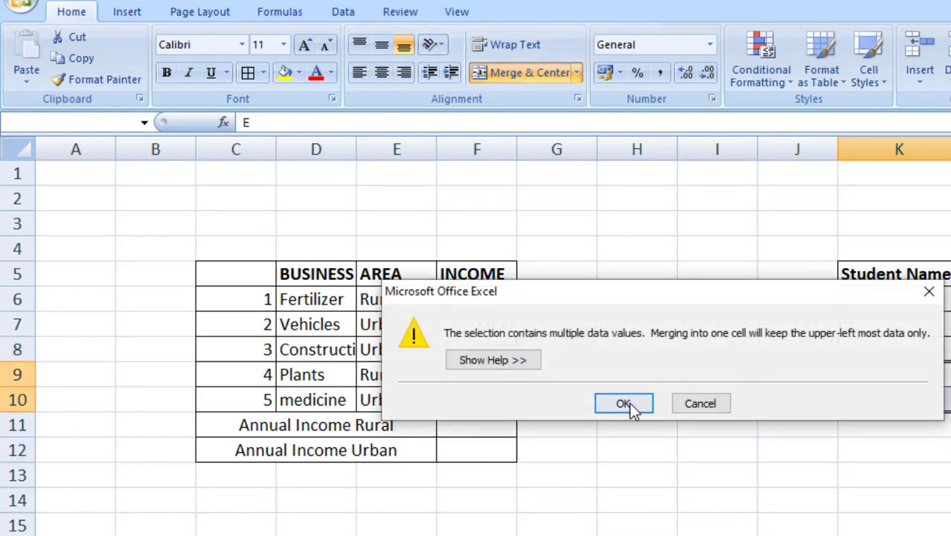
click(632, 406)
click(895, 499)
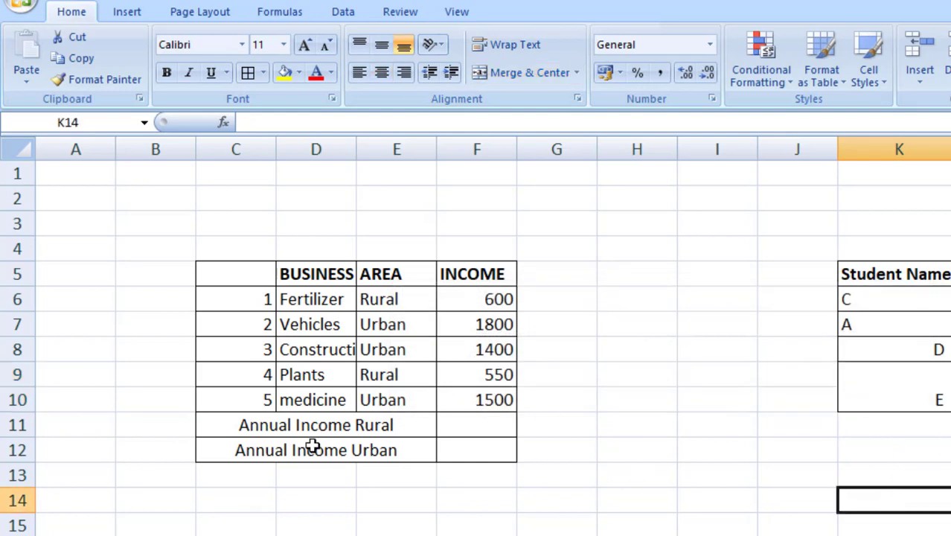
click(254, 427)
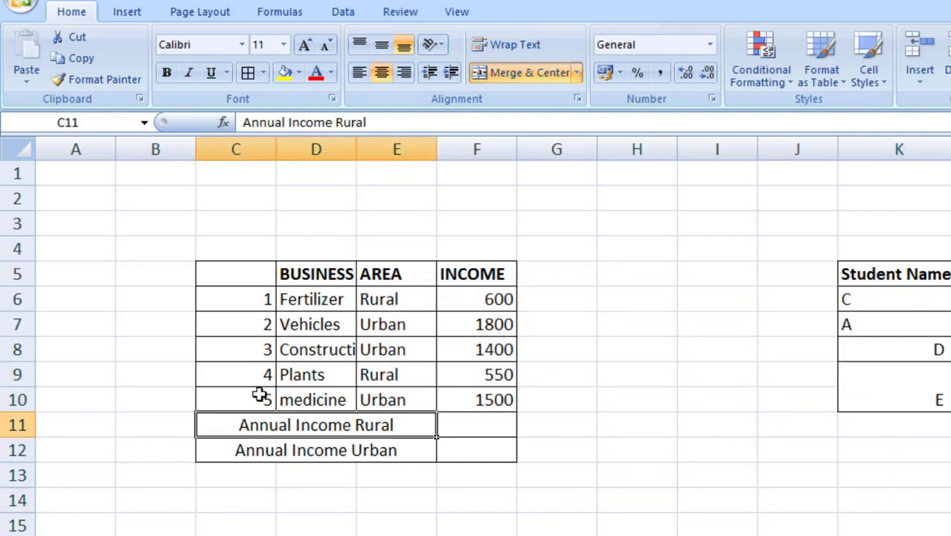
drag(259, 400, 382, 404)
click(442, 493)
click(342, 425)
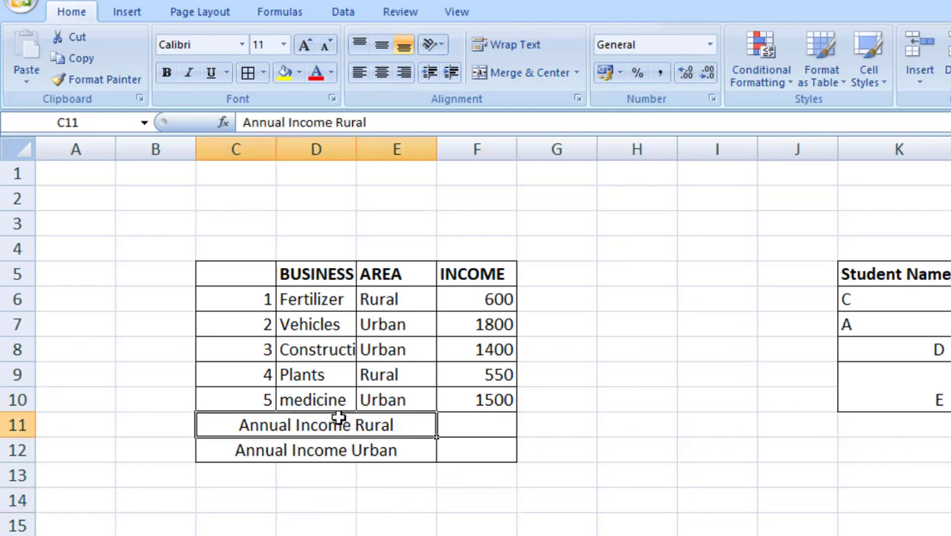
click(333, 452)
click(568, 524)
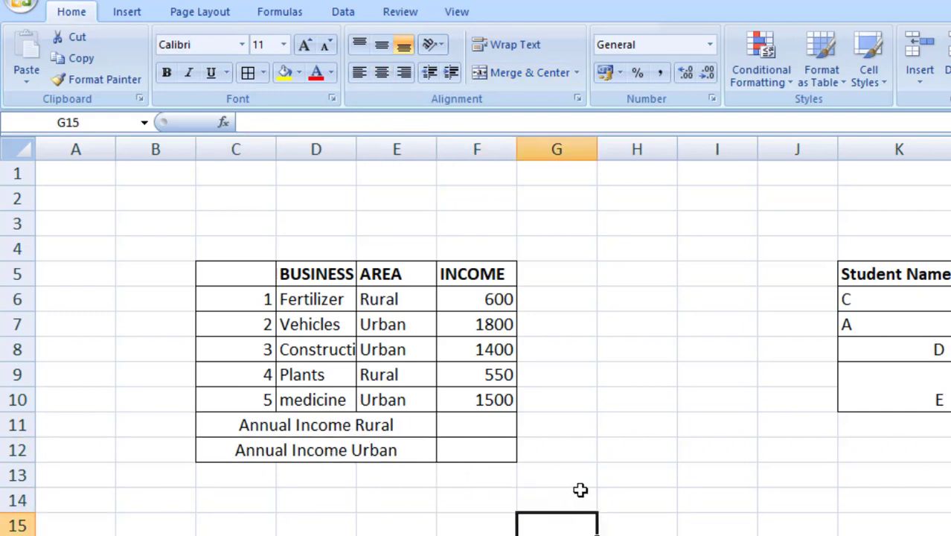
click(603, 473)
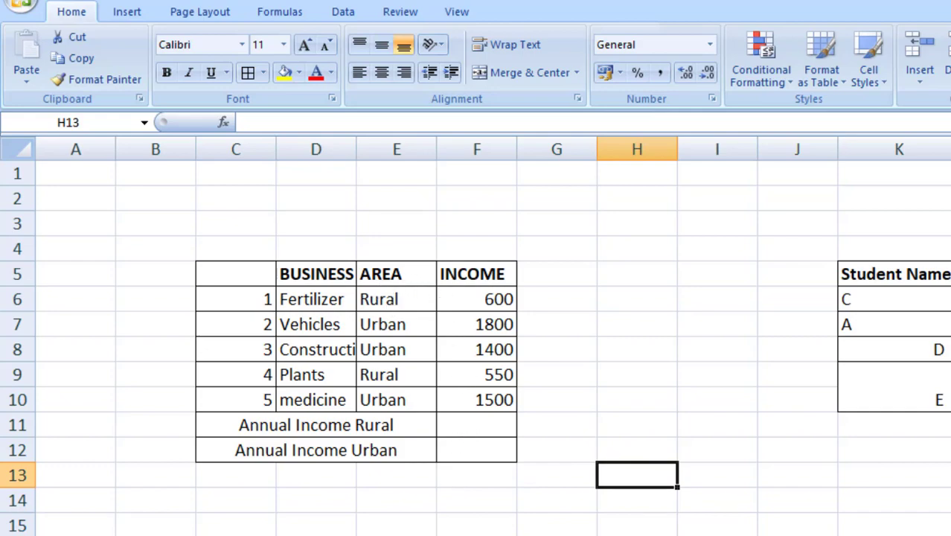
Shrink the workbook window over the assignment photo and compare the business table's AREA heading with the printed task
double_click(329, 6)
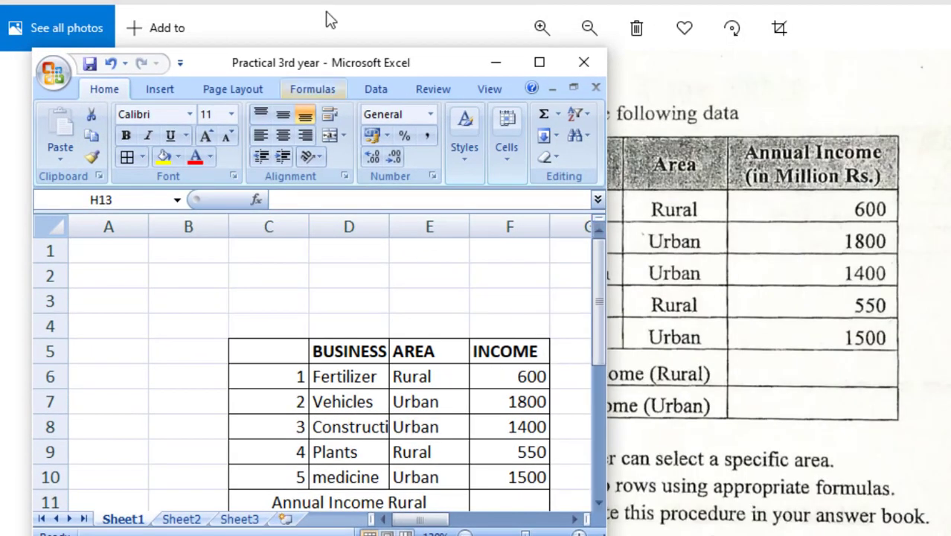
drag(410, 64, 426, 90)
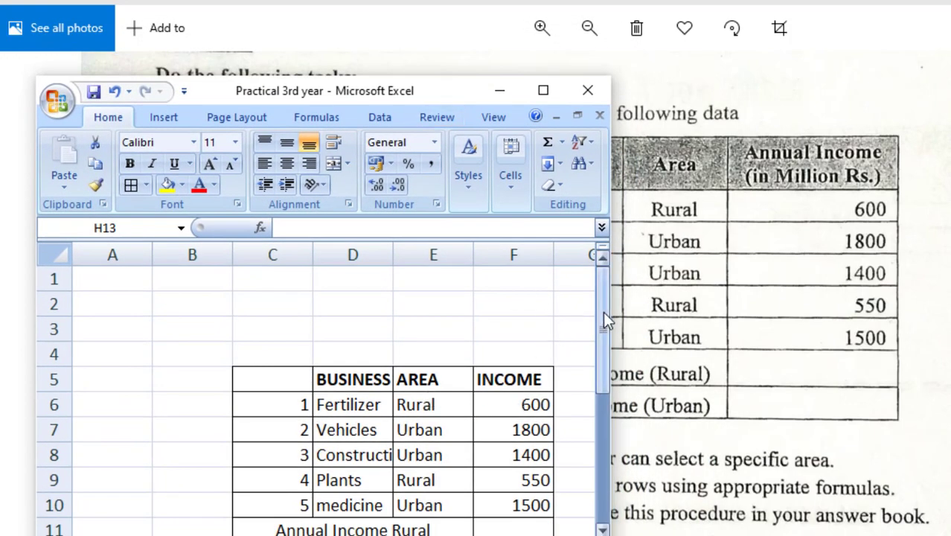
drag(606, 318, 595, 336)
click(420, 331)
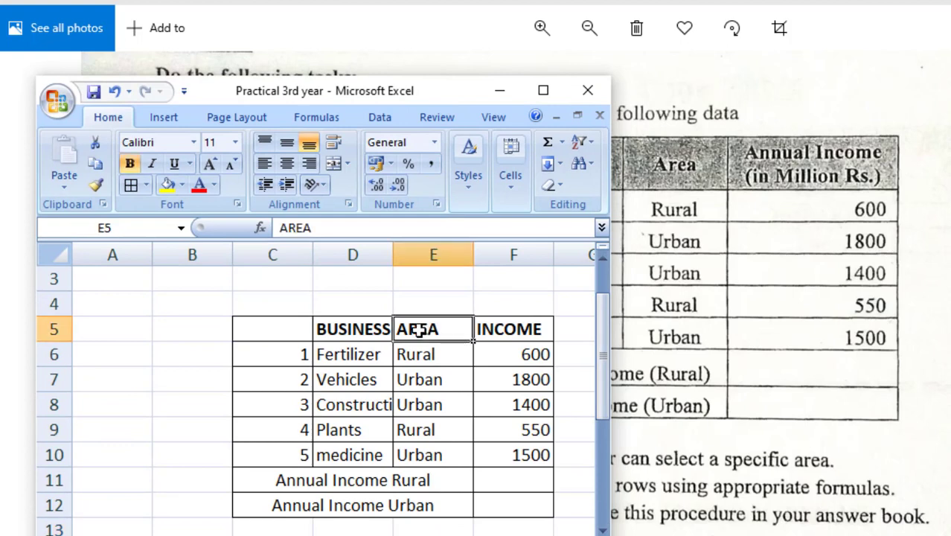
Maximize the workbook and turn on filtering for the AREA column (column E)
click(423, 256)
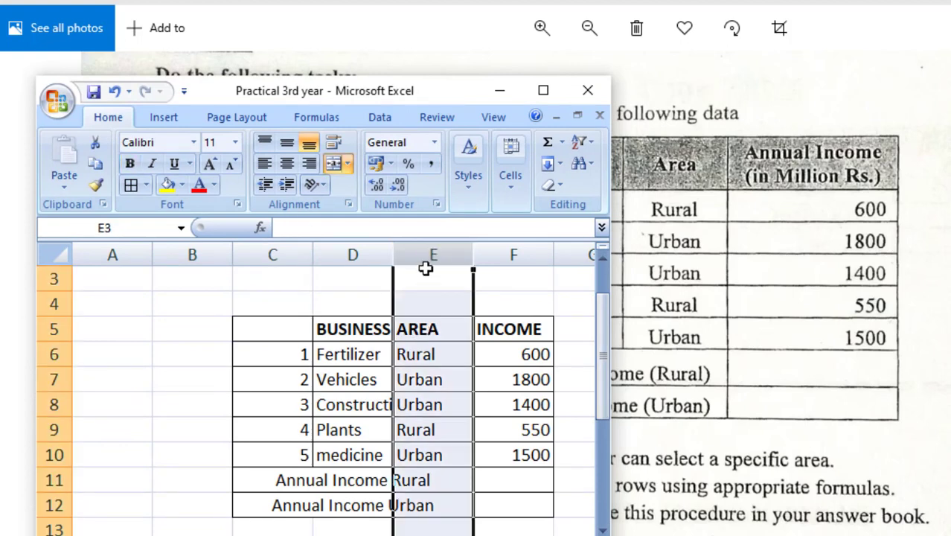
click(543, 90)
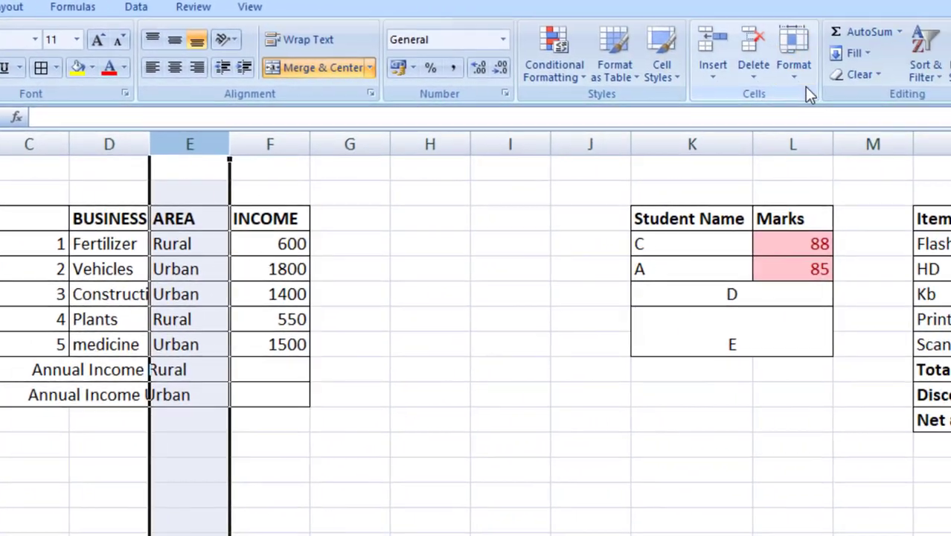
click(915, 72)
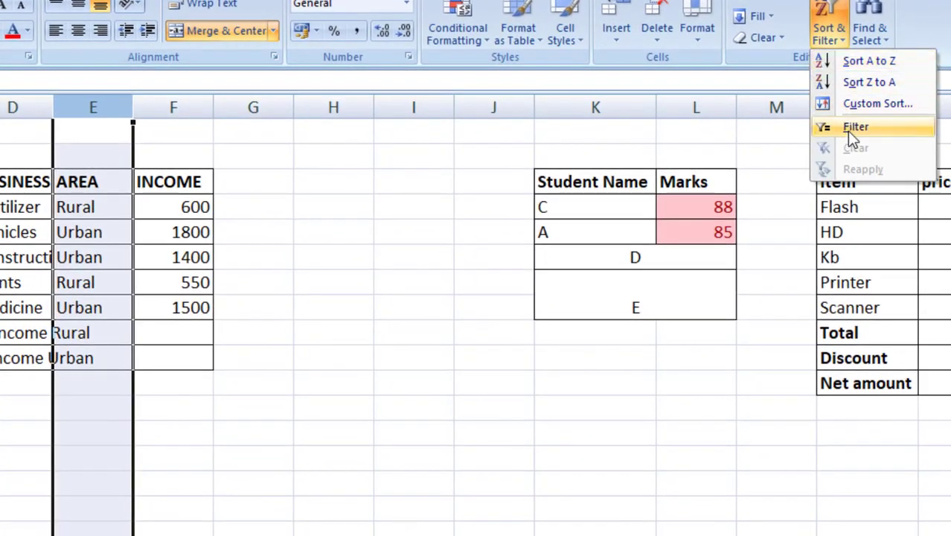
click(850, 130)
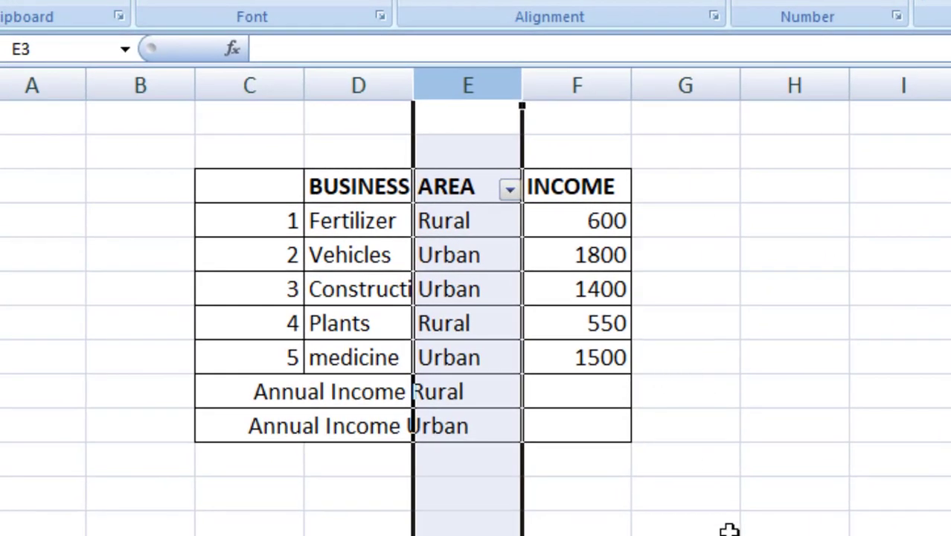
click(707, 491)
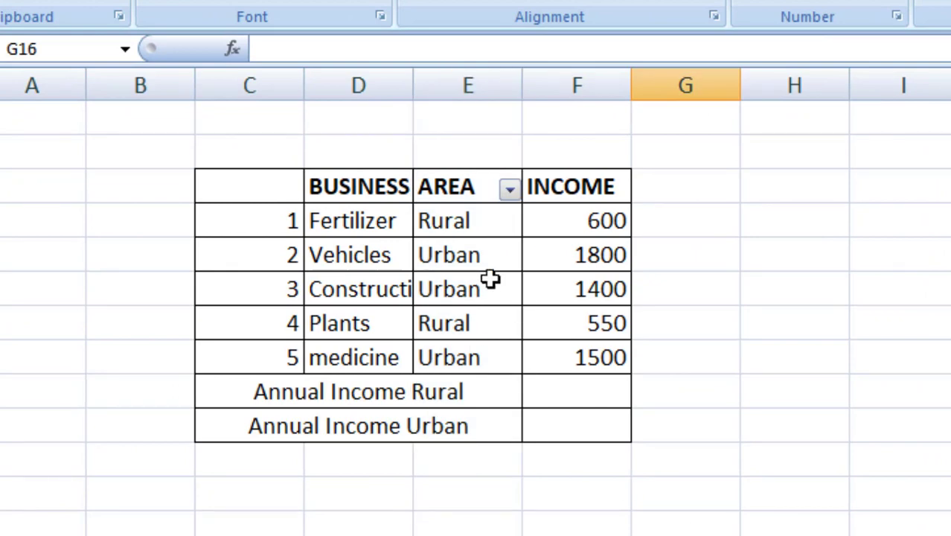
Filter the AREA column to show only the Rural rows, excluding Urban and blanks
click(509, 192)
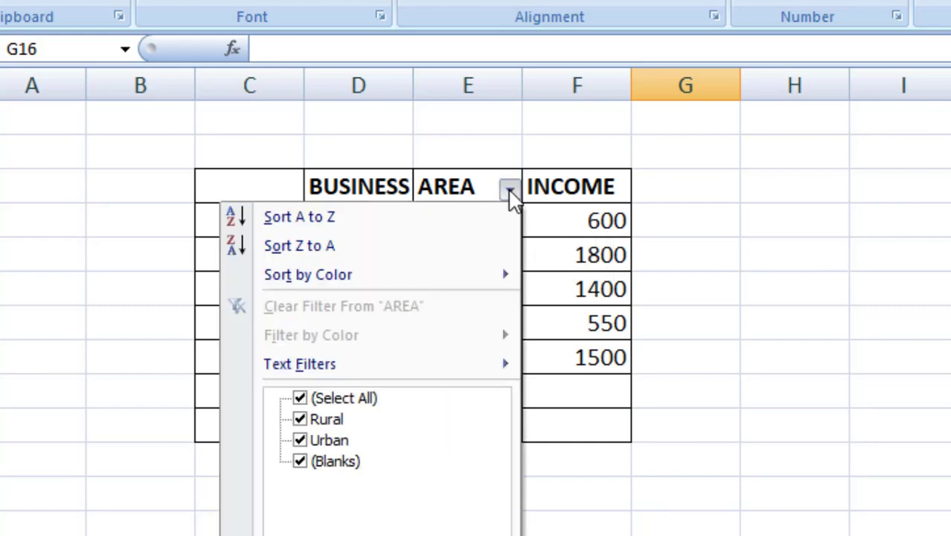
click(676, 484)
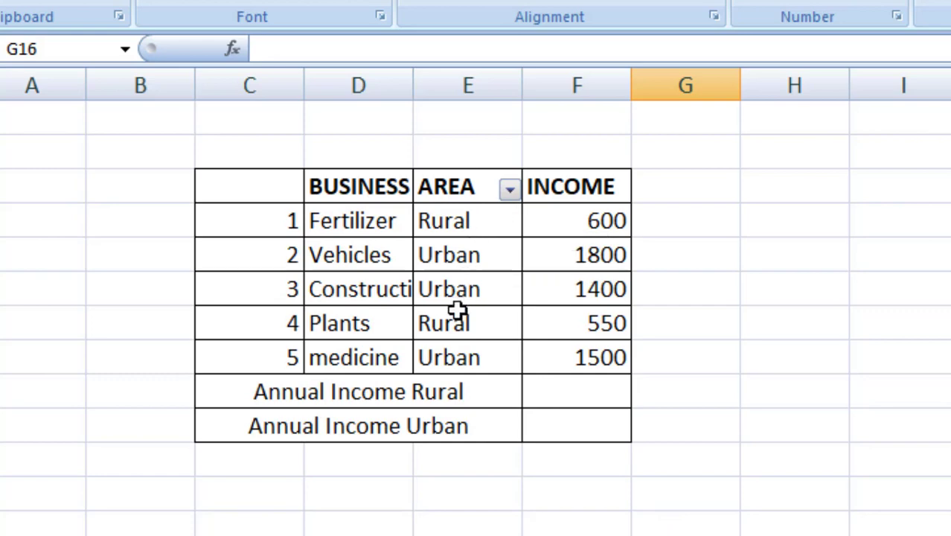
click(511, 193)
click(300, 440)
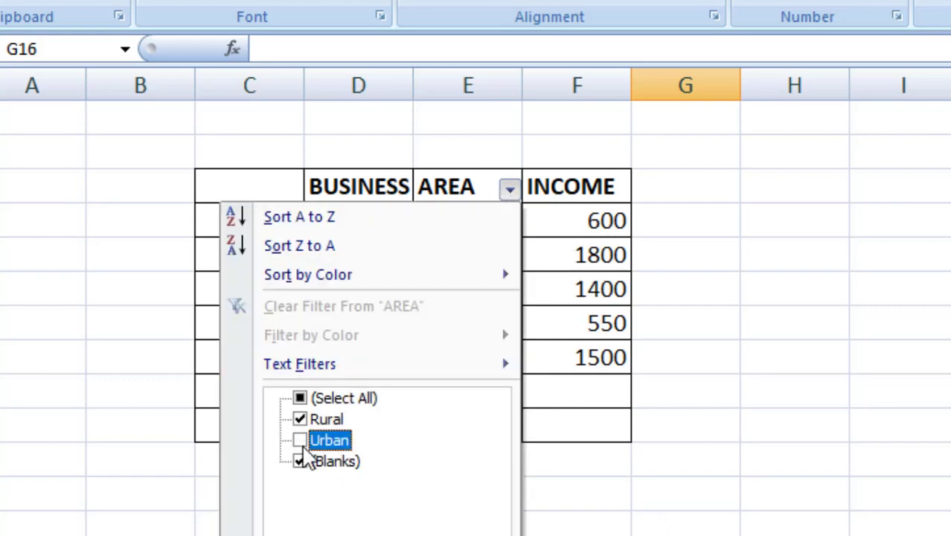
click(300, 461)
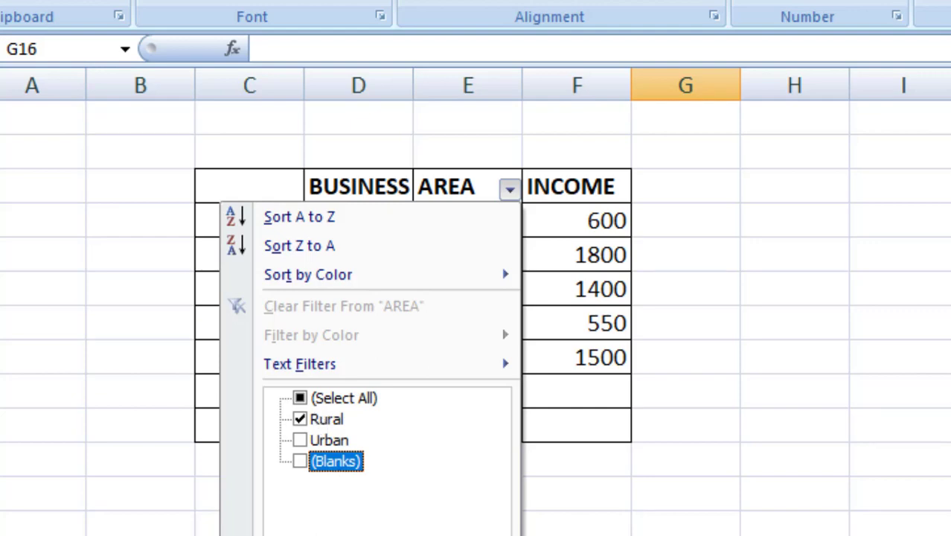
click(300, 398)
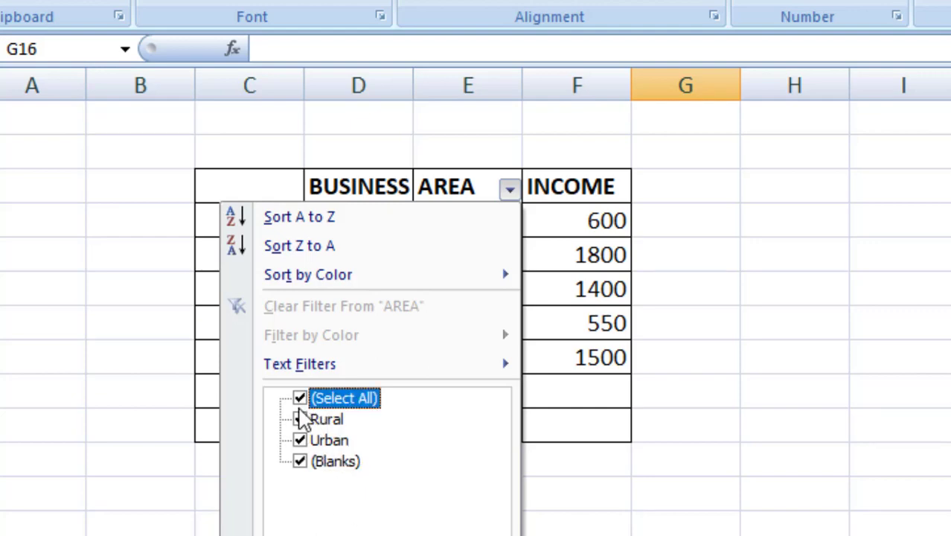
click(301, 440)
click(300, 462)
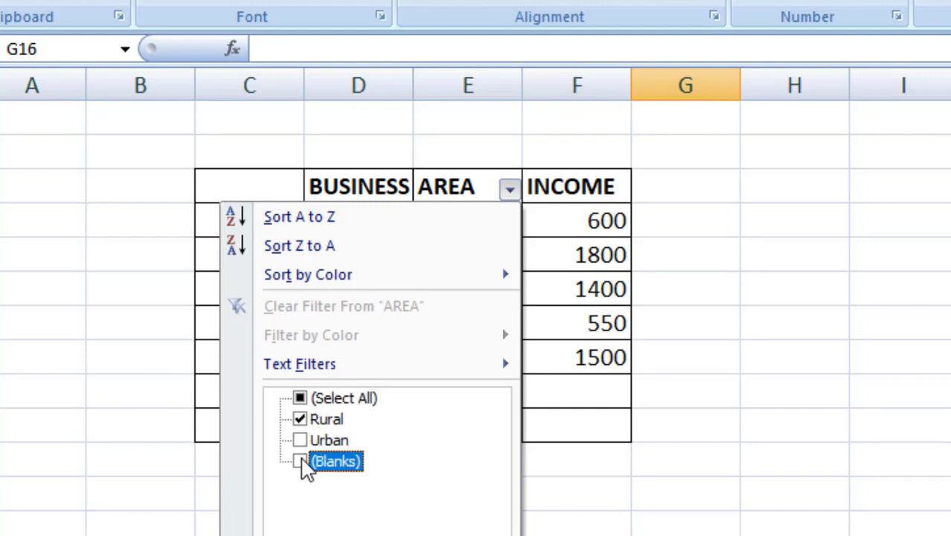
click(506, 513)
click(565, 498)
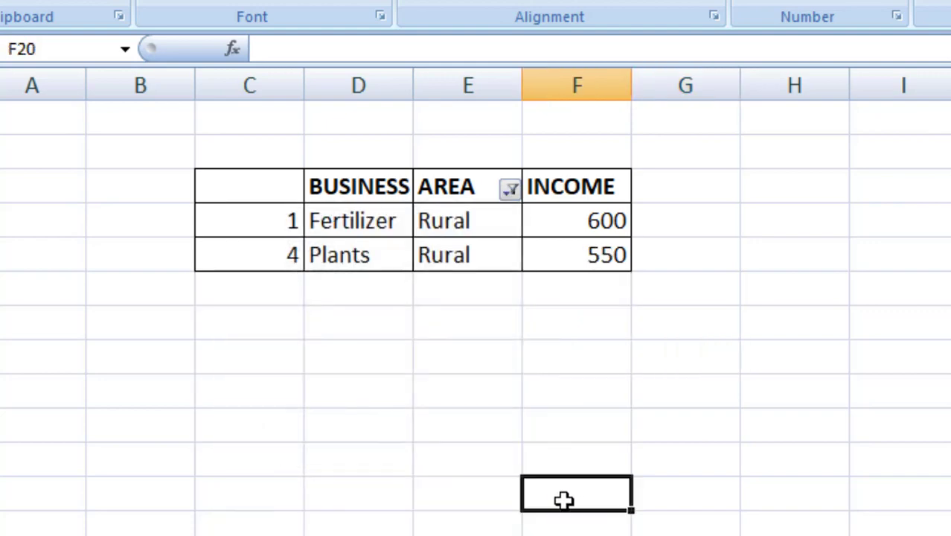
Switch the AREA filter to show only Urban rows, and clear it so all areas are displayed again
click(511, 191)
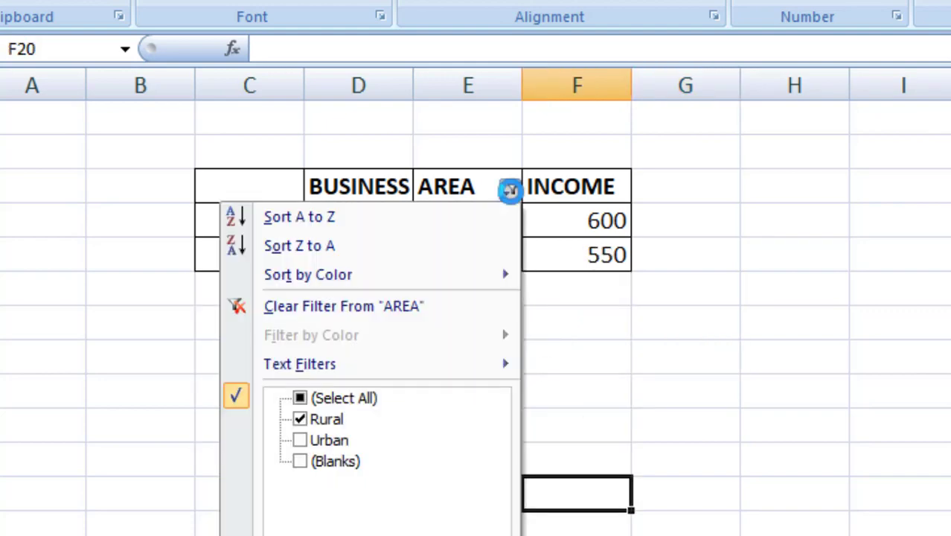
click(300, 441)
click(300, 419)
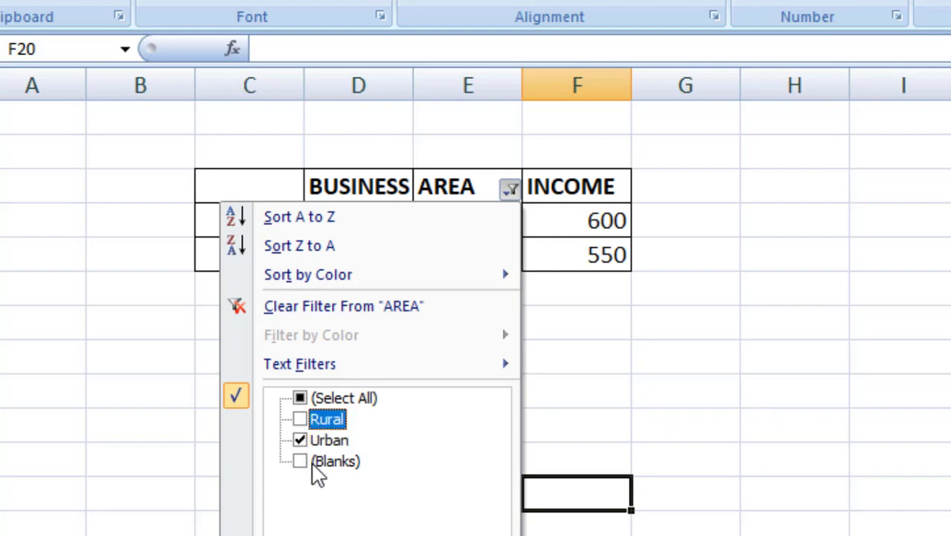
click(486, 525)
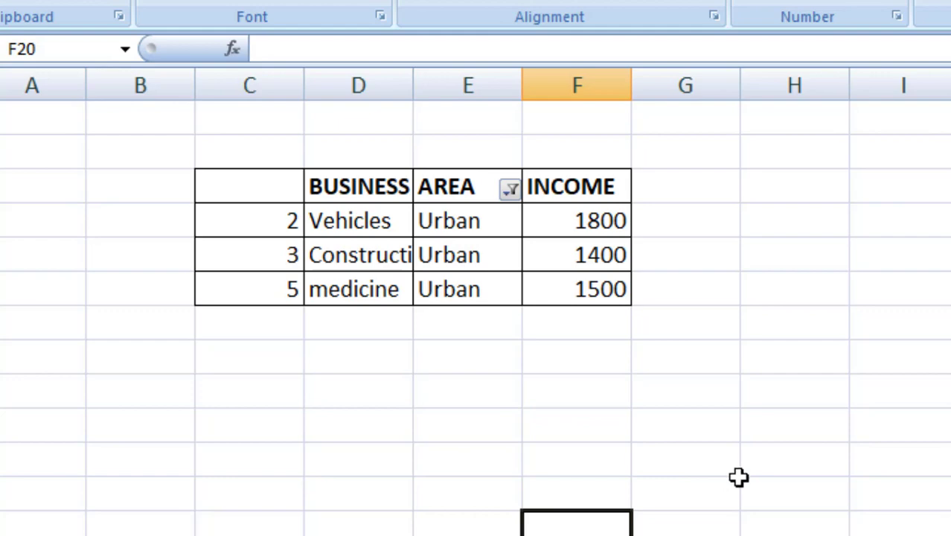
mouse_move(512, 198)
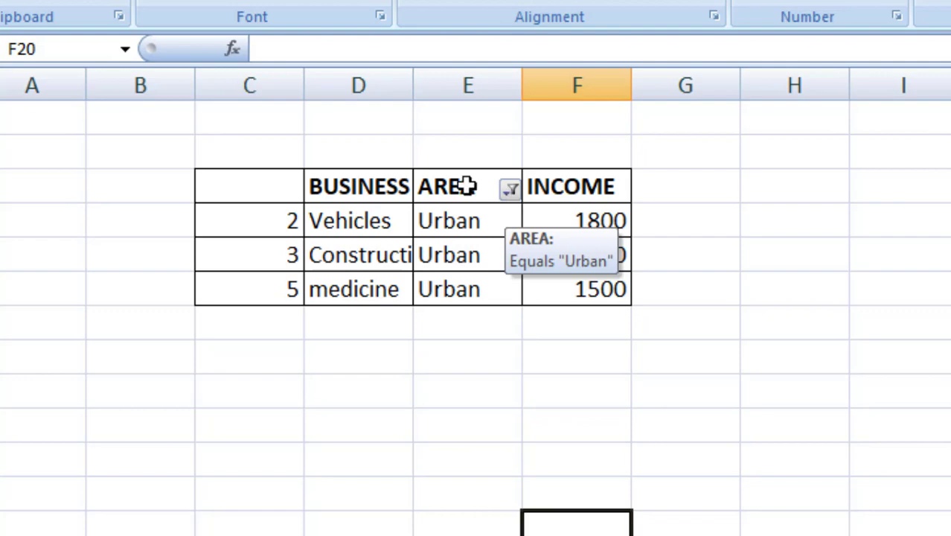
click(568, 456)
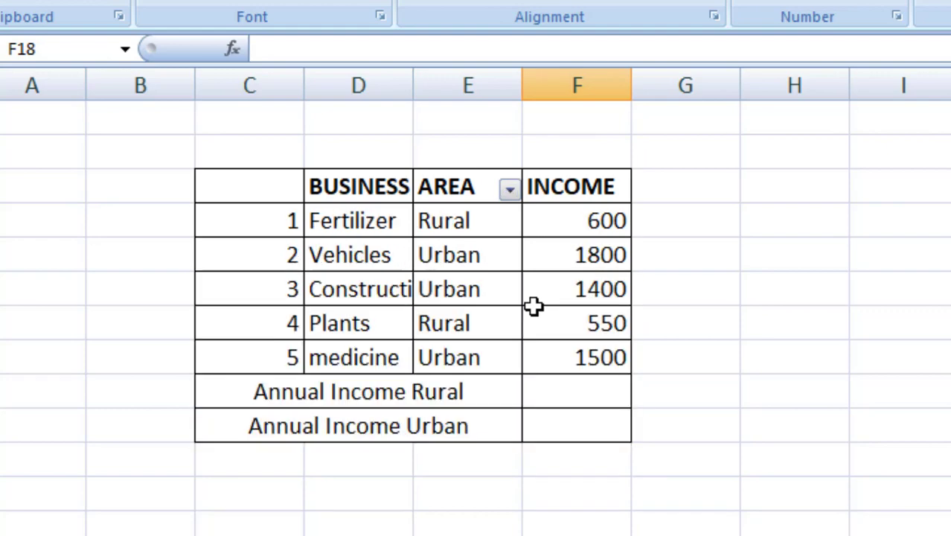
Look at the assignment instructions behind the reduced workbook window and maximize the workbook again
click(748, 480)
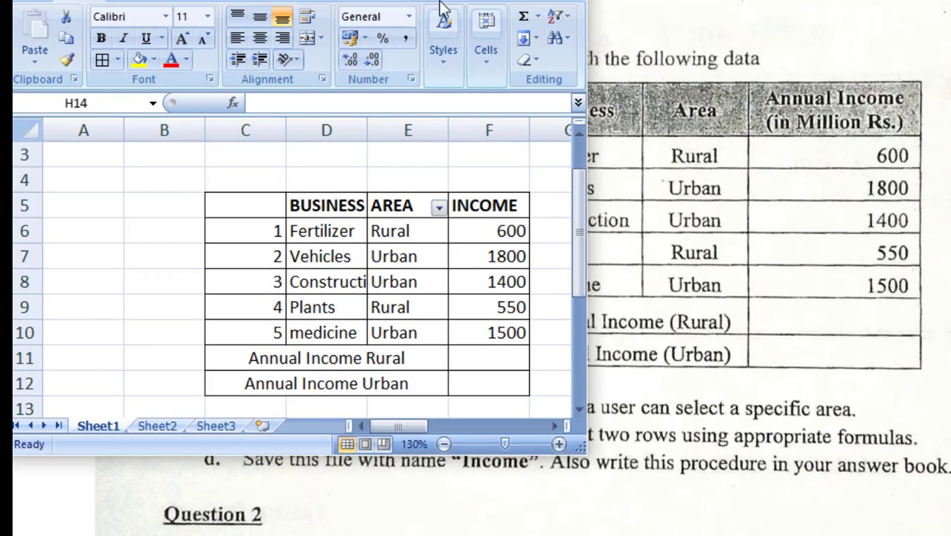
key(super+Up)
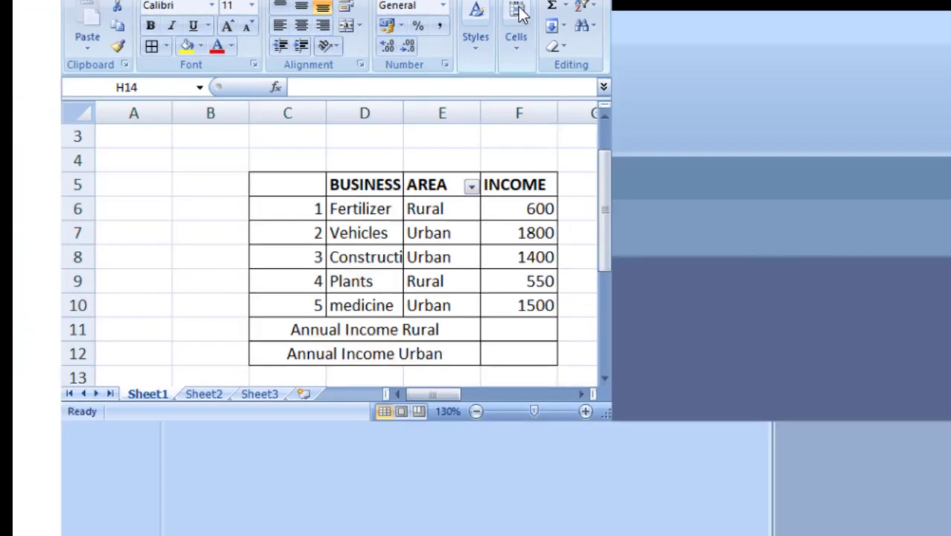
Enter a SUMIFS formula in F11 with sum range F6:F10, criteria range E6:E10 and an empty quoted criterion
click(494, 330)
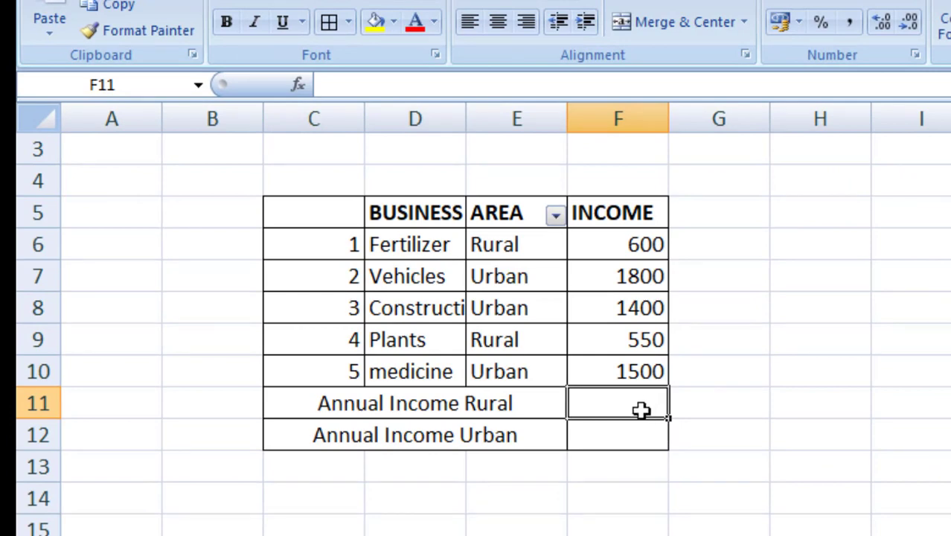
text(=)
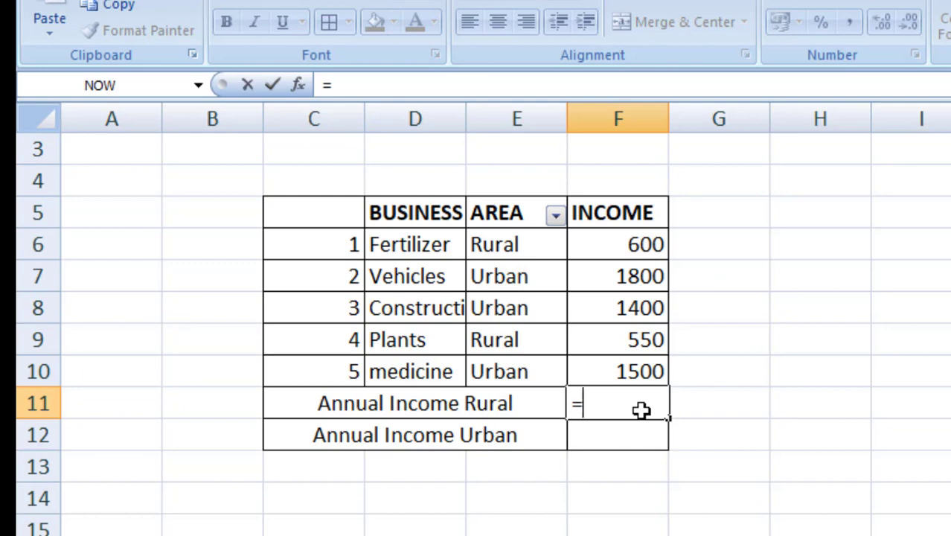
text(s)
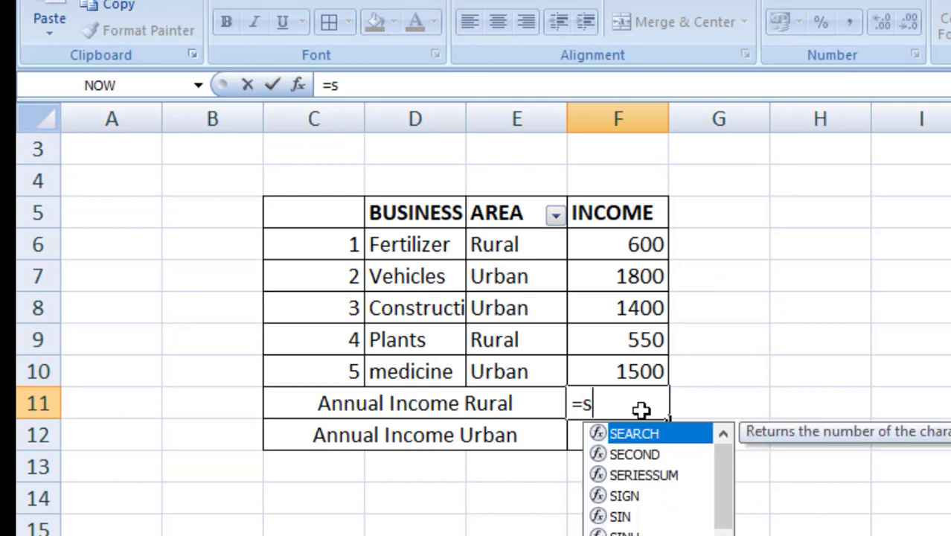
text(umifs)
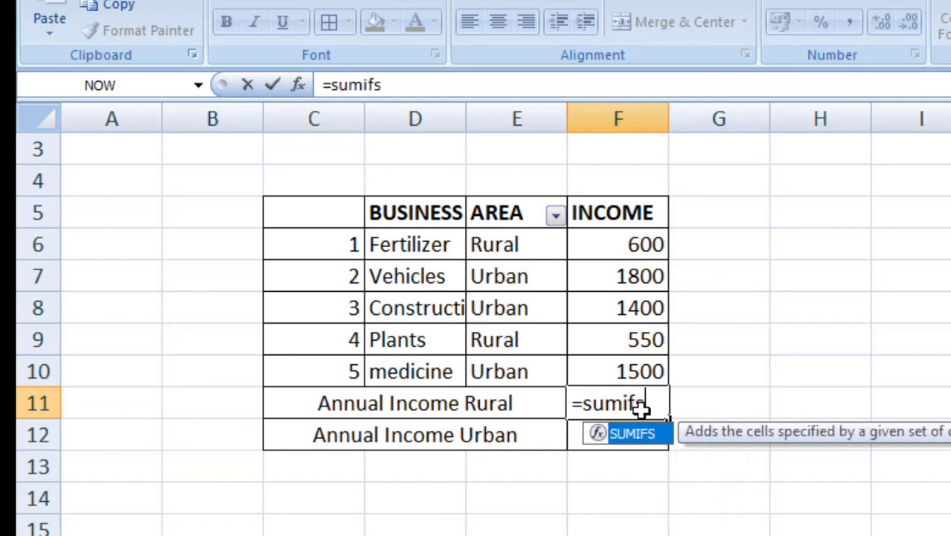
text(()
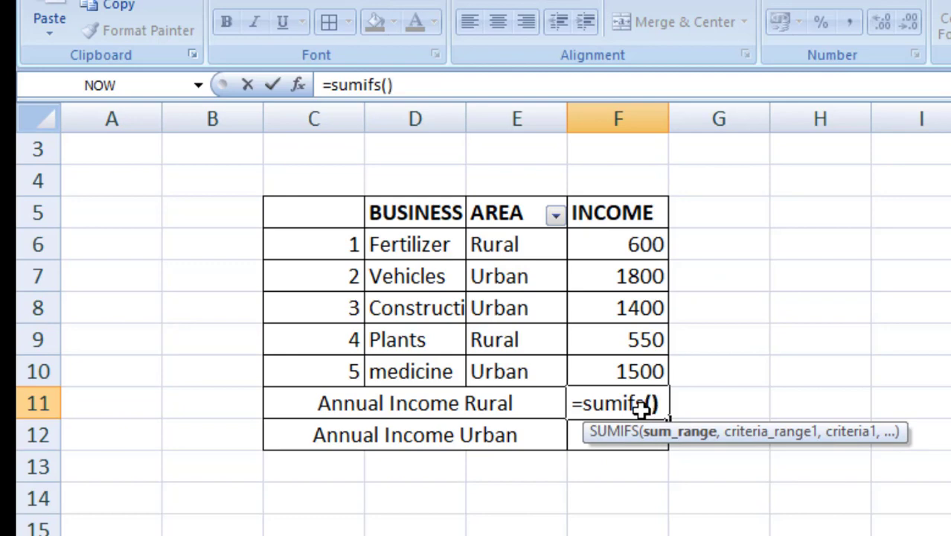
key(Return)
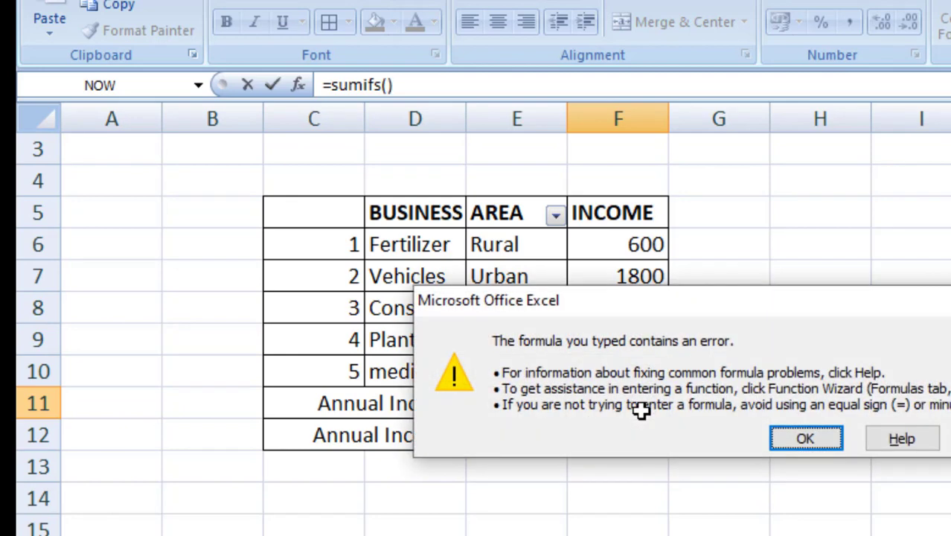
click(805, 439)
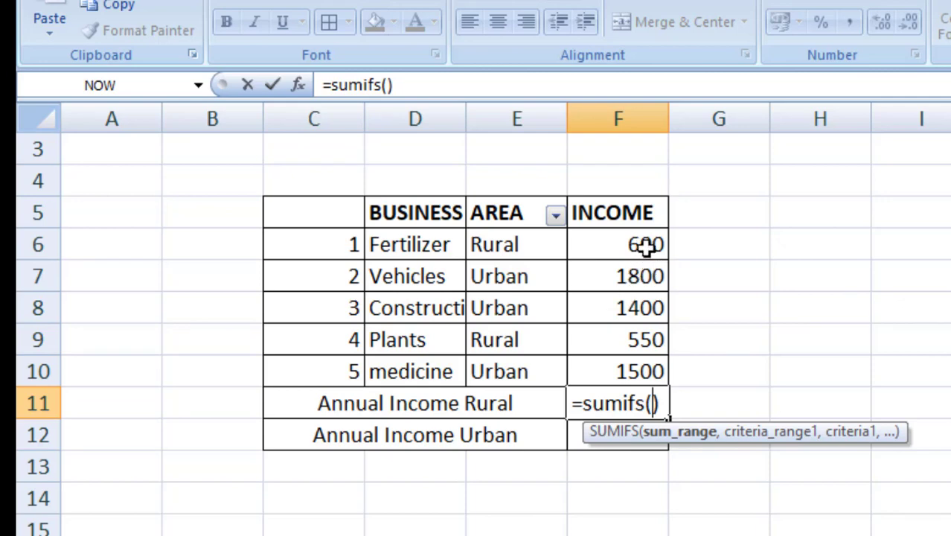
drag(645, 246, 638, 366)
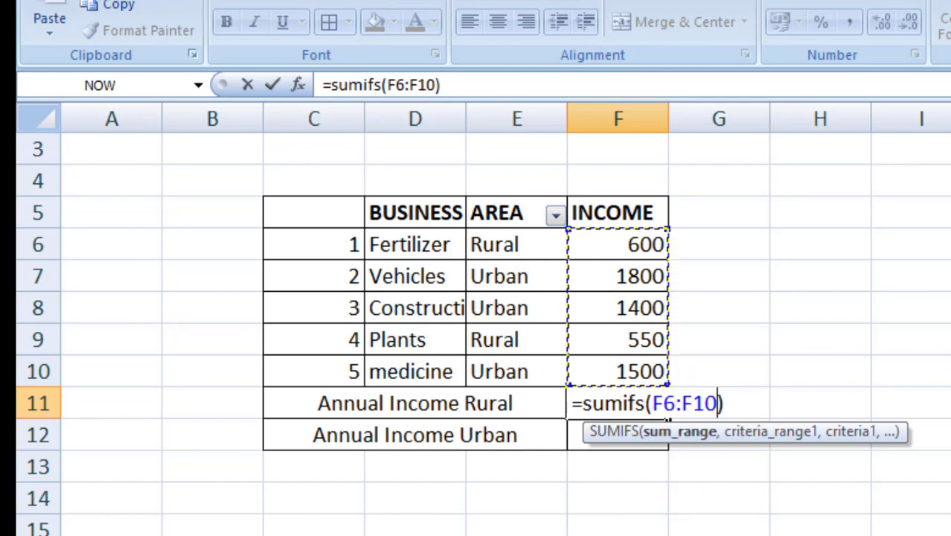
text(,)
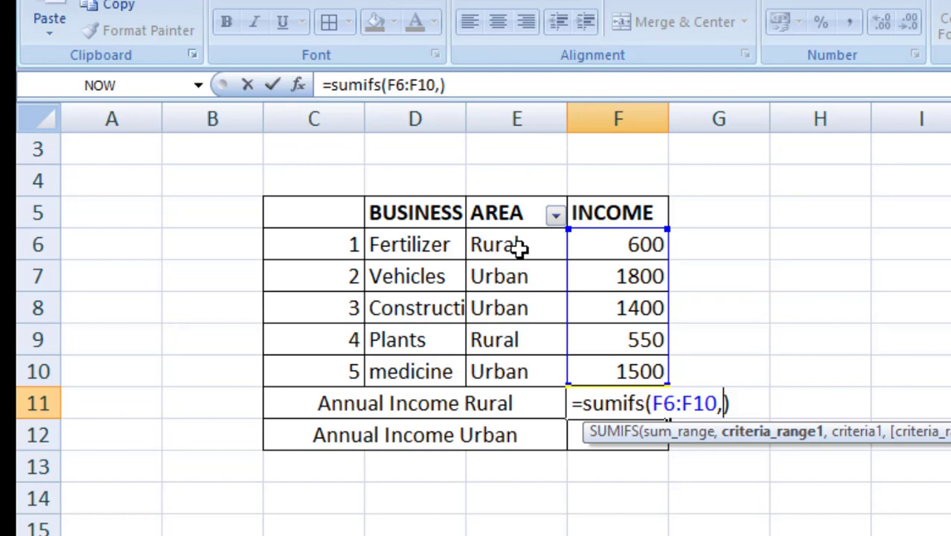
drag(519, 247, 520, 368)
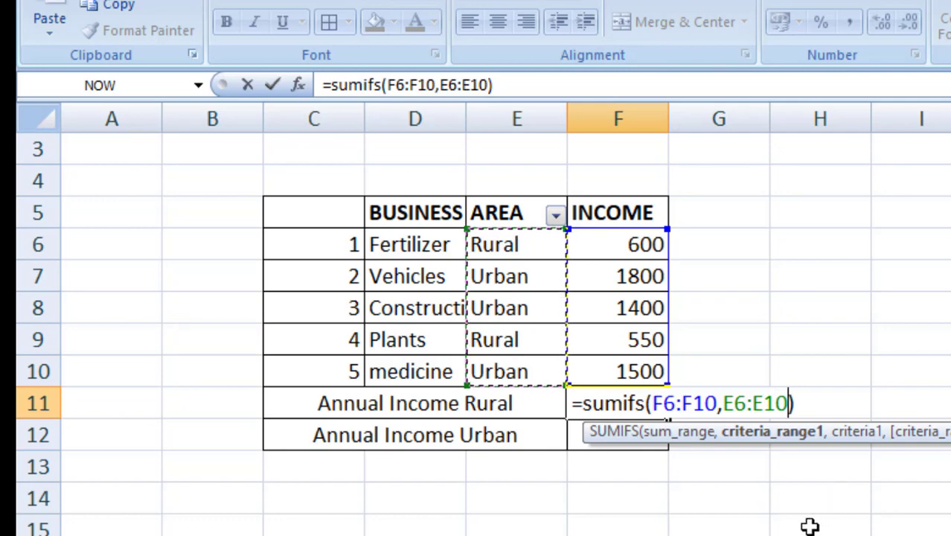
text(,)
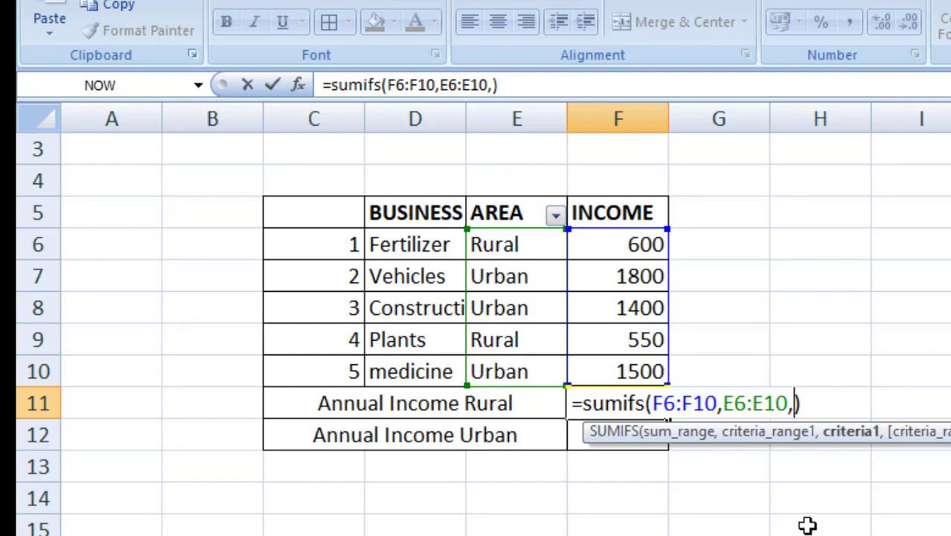
text("")
key(Left)
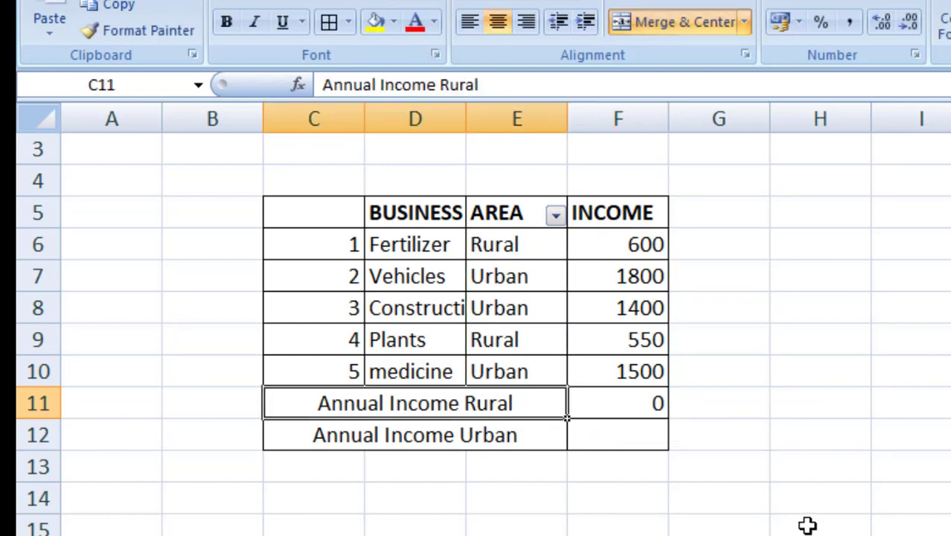
Set the criterion of the SUMIFS formula in F11 to "Rural"
click(632, 402)
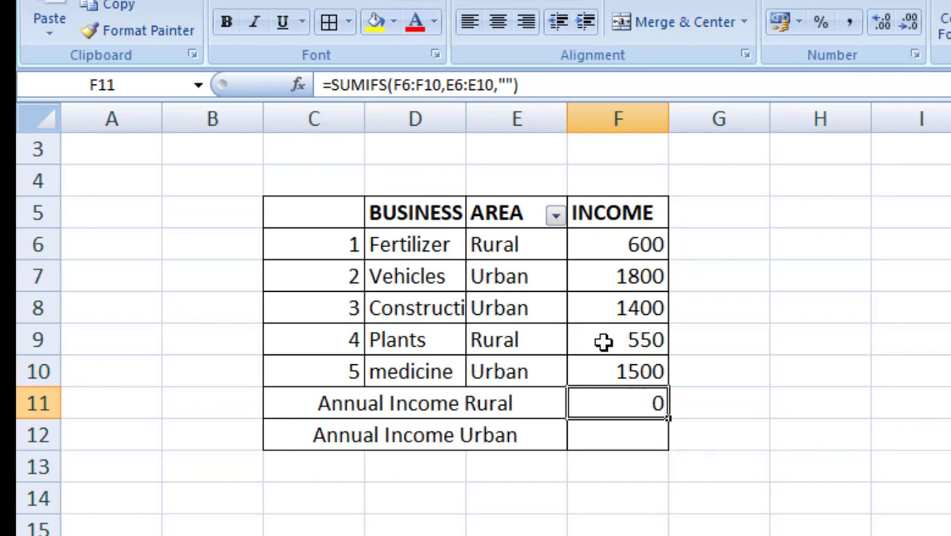
click(506, 85)
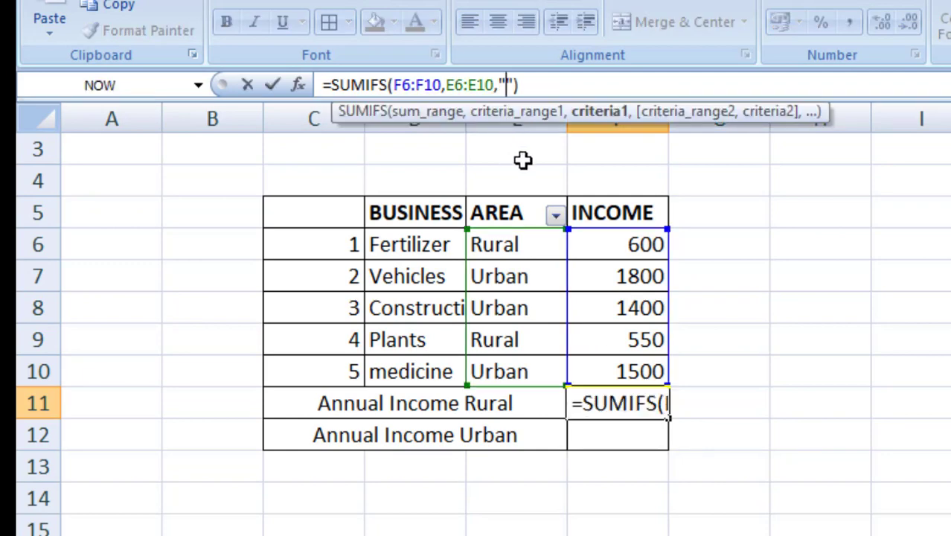
text(Rural)
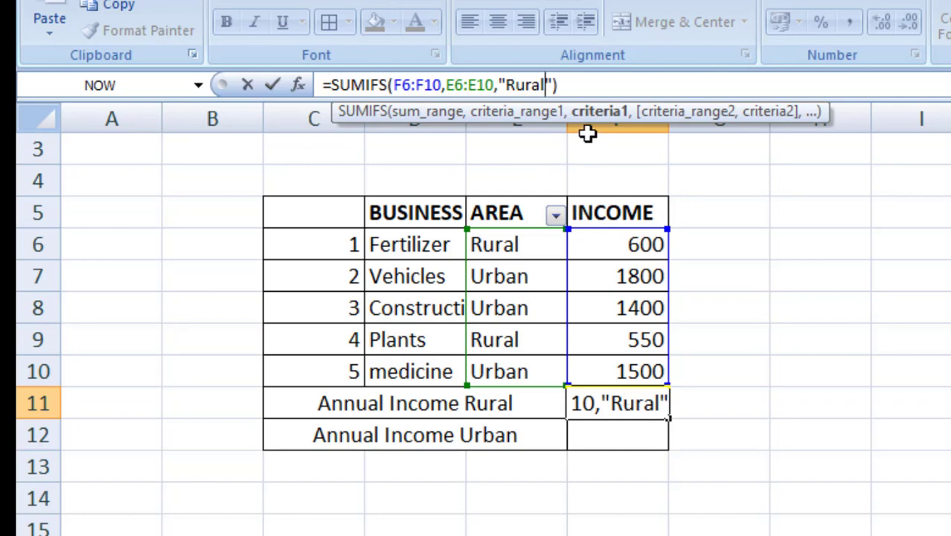
click(563, 83)
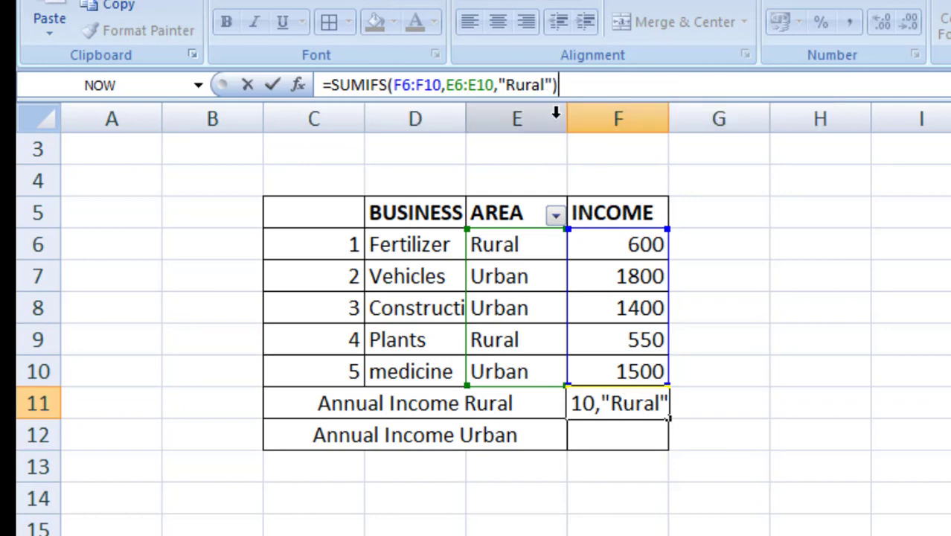
key(Return)
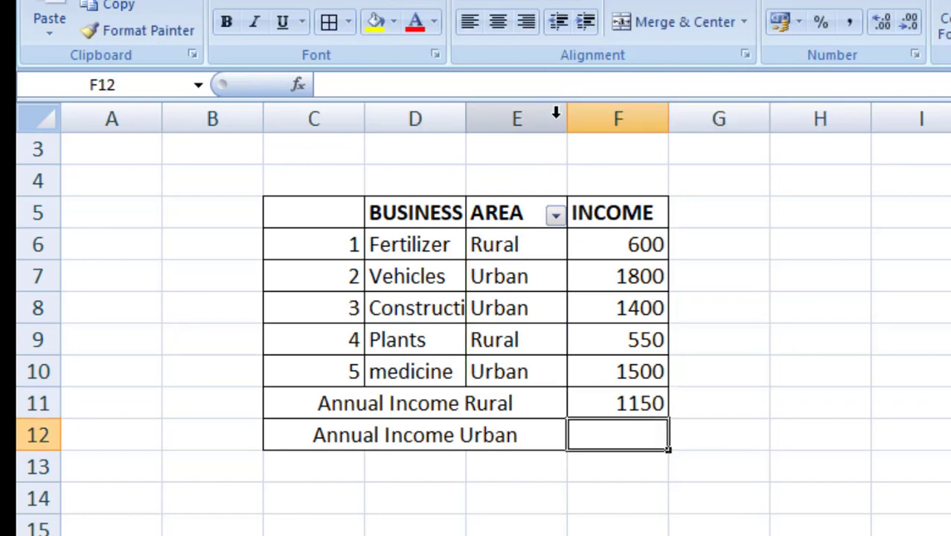
Compare the Rural and Urban income rows with the rural annual income in F11 and review its formula
click(650, 404)
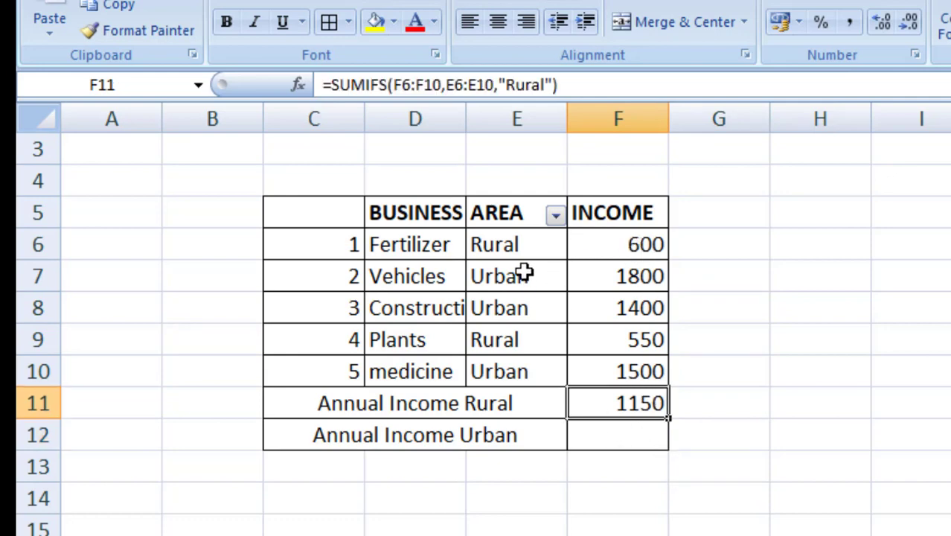
drag(484, 246, 607, 256)
drag(520, 340, 633, 341)
click(646, 399)
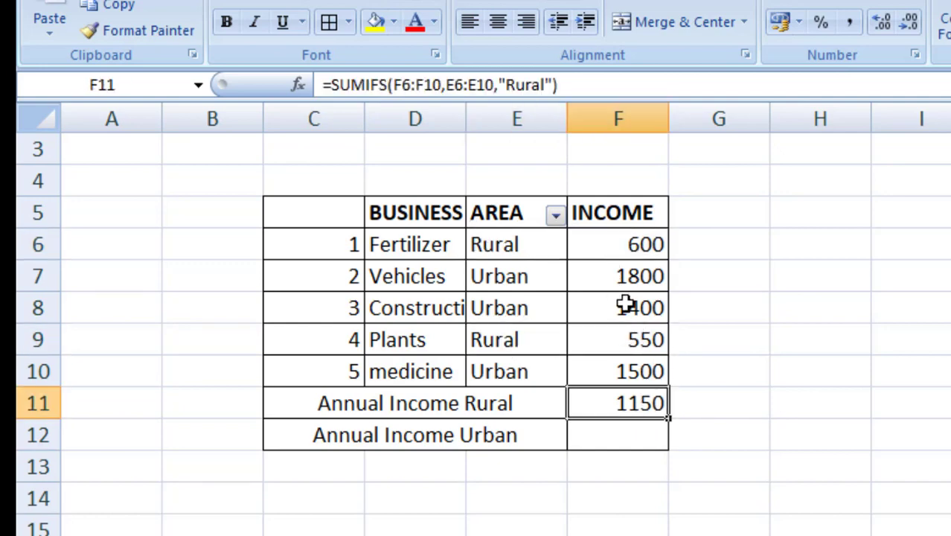
click(641, 280)
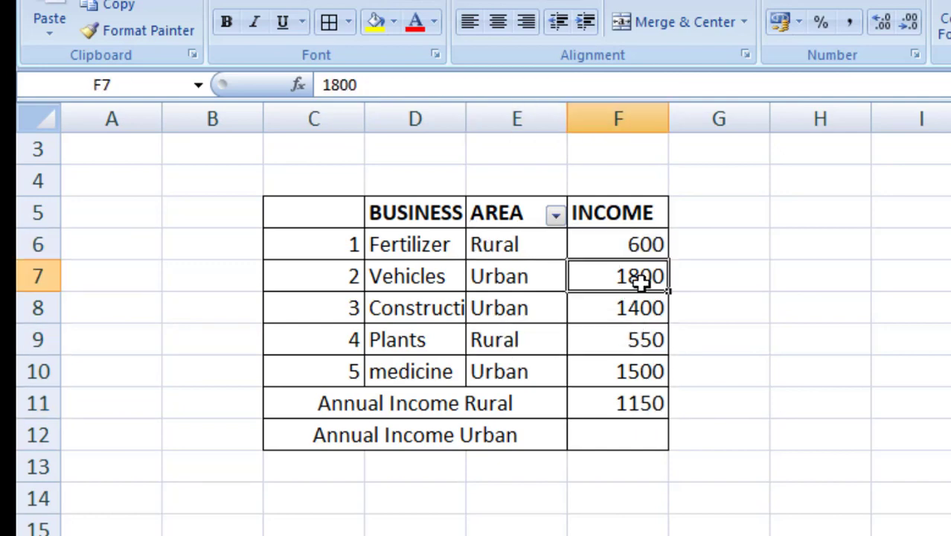
click(637, 344)
click(637, 369)
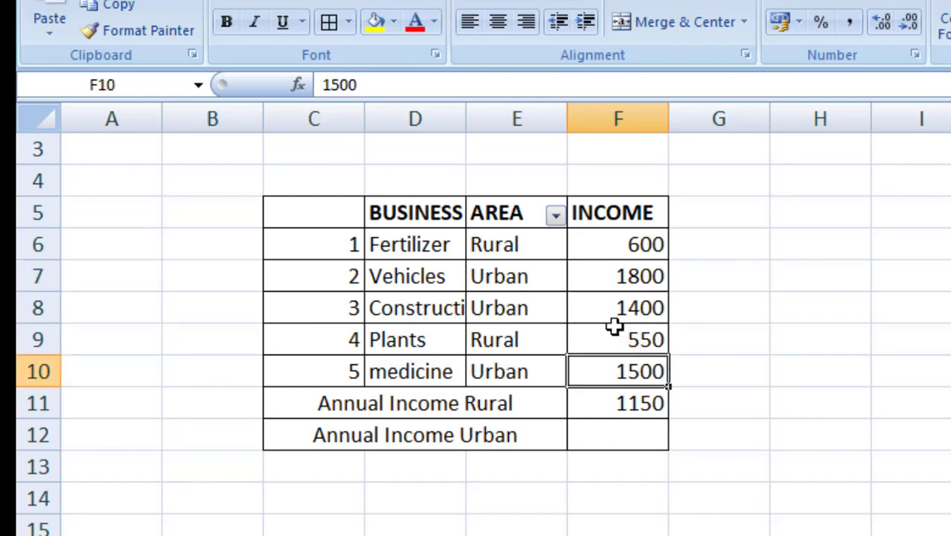
click(640, 320)
click(641, 404)
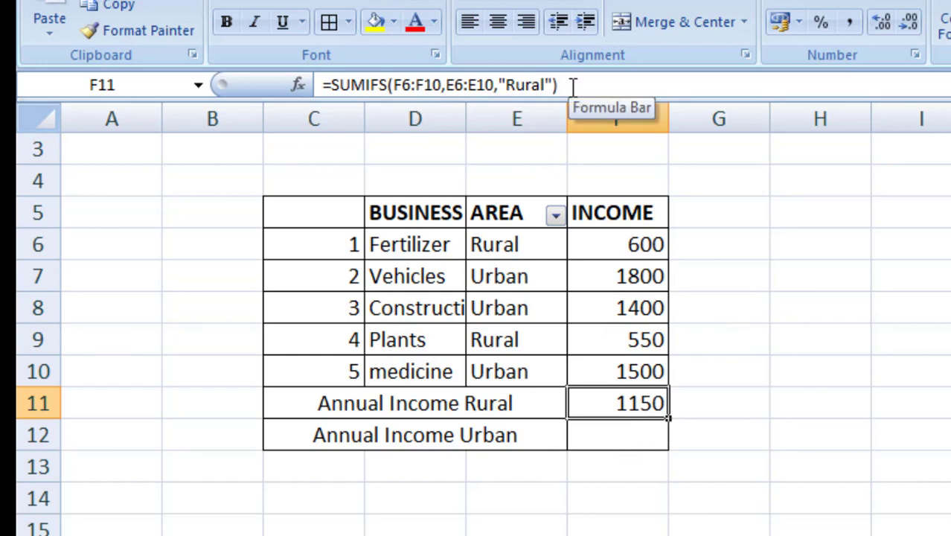
drag(574, 85, 318, 101)
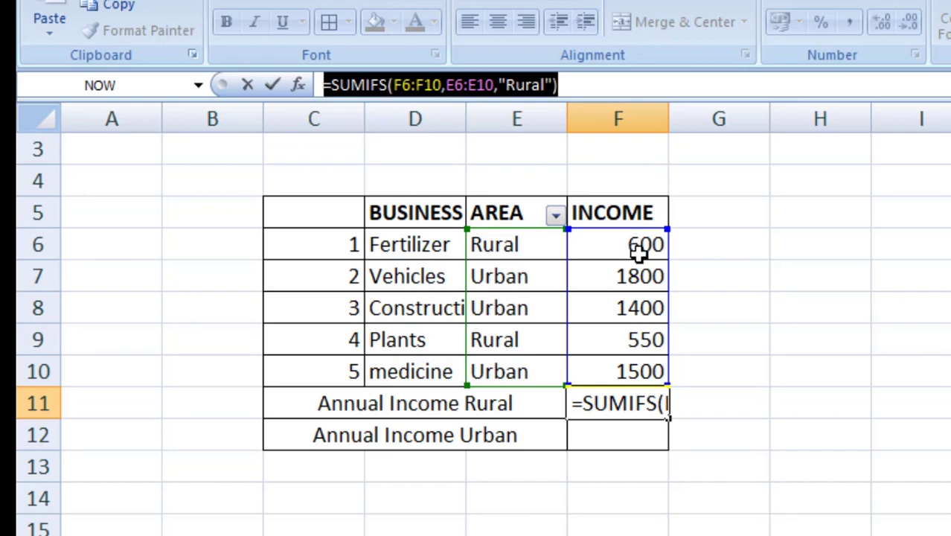
click(721, 350)
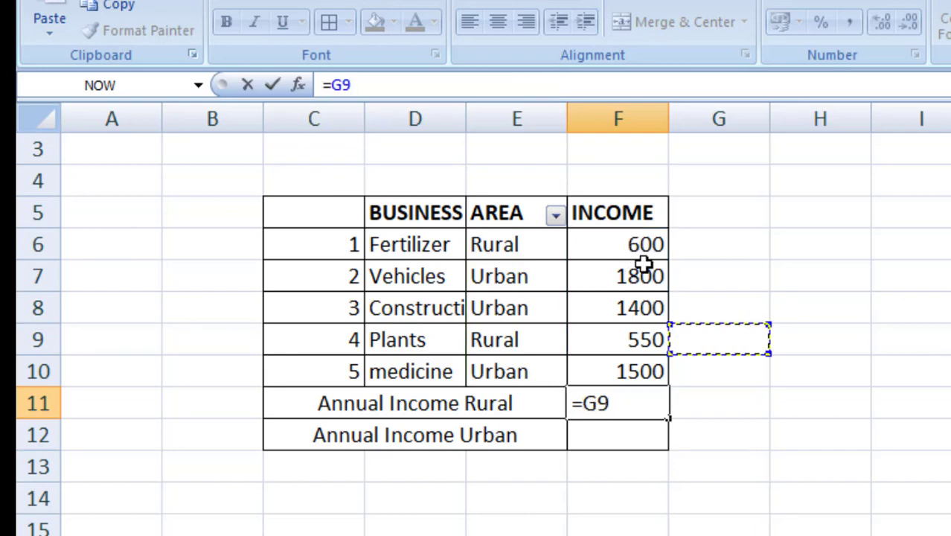
click(821, 311)
key(Return)
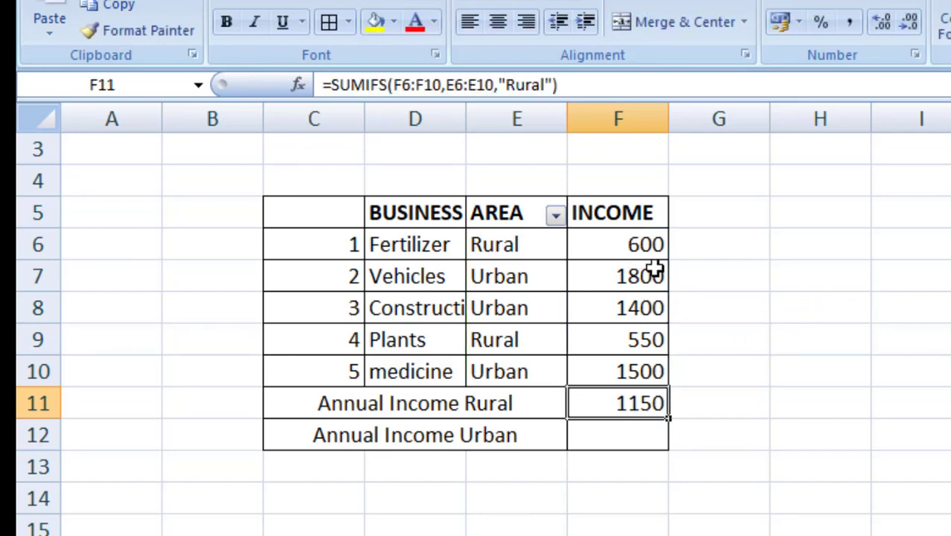
Review the ranges used by the rural formula: incomes in F6:F10 and areas in E6:E10
drag(641, 245, 636, 392)
click(750, 368)
drag(629, 248, 629, 371)
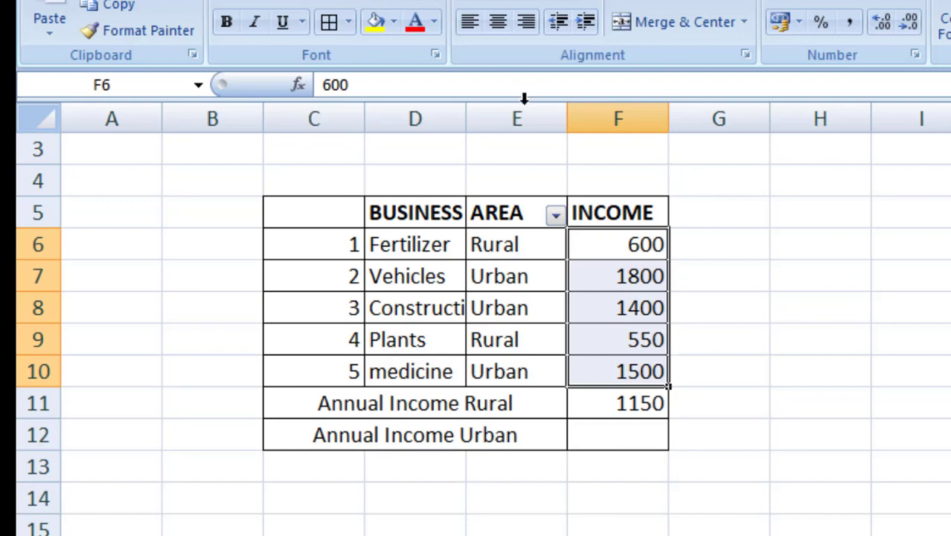
drag(518, 244, 510, 363)
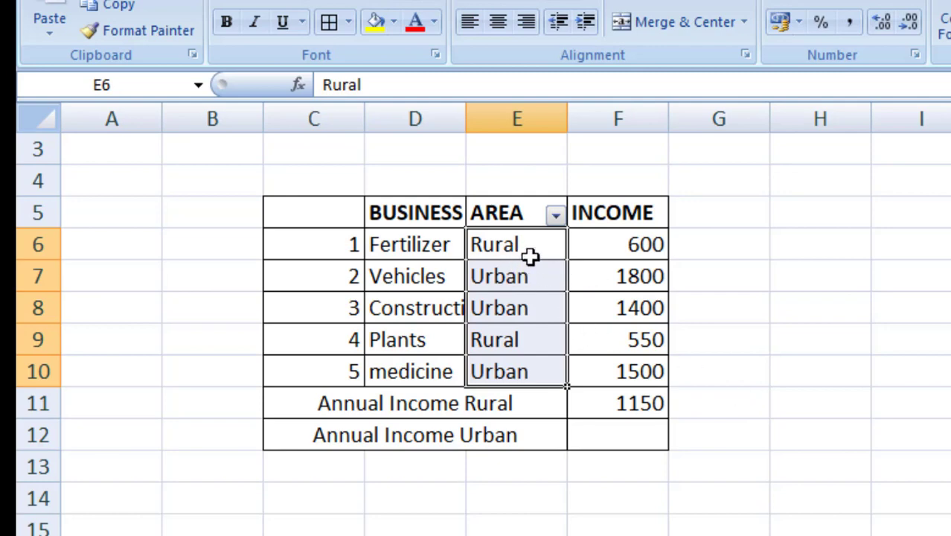
drag(622, 245, 603, 360)
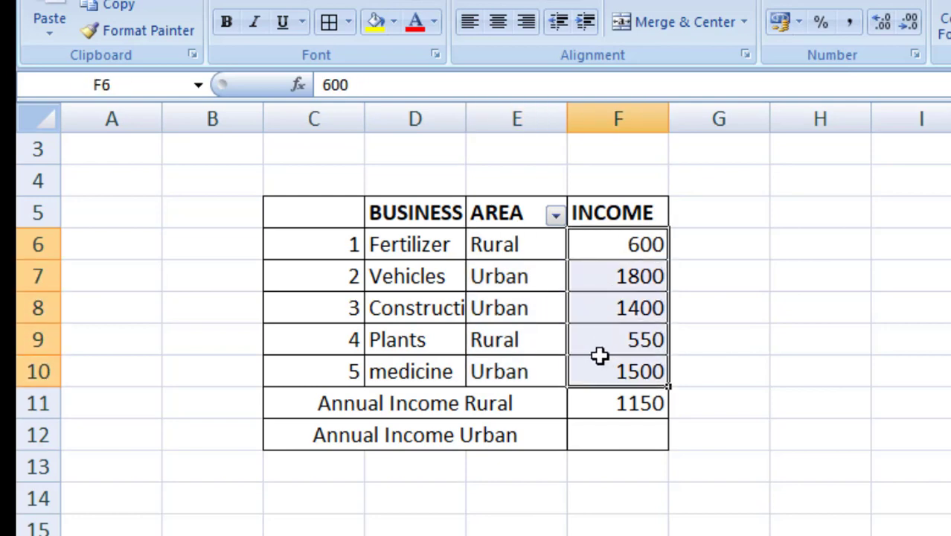
drag(523, 253, 521, 377)
click(765, 412)
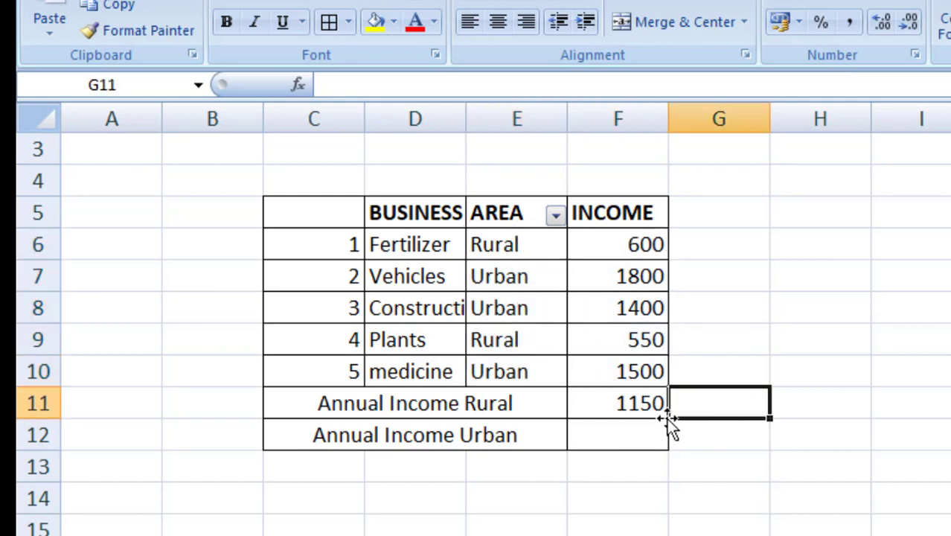
Enter a SUMIFS formula in F12 with sum range F6:F11, criteria range E6:E10 and an empty quoted criterion
click(605, 444)
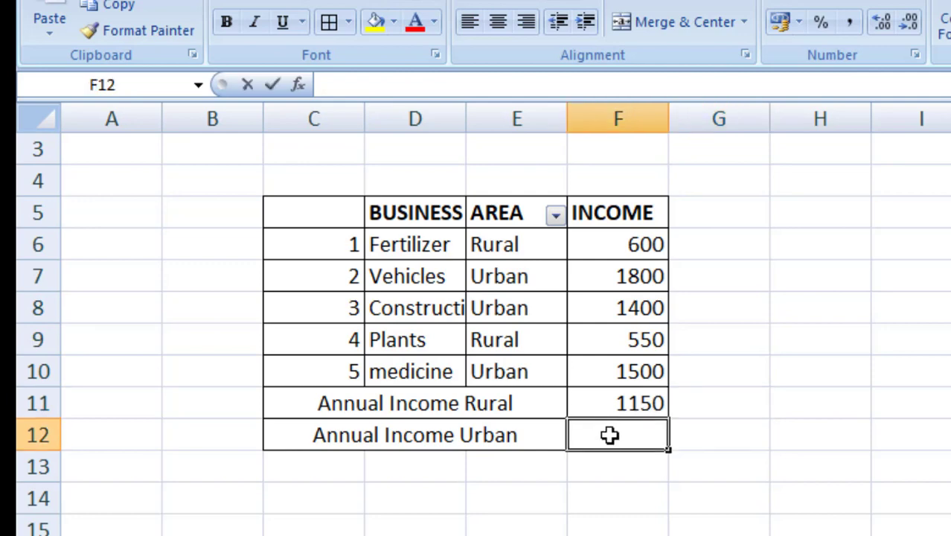
text(=sumi)
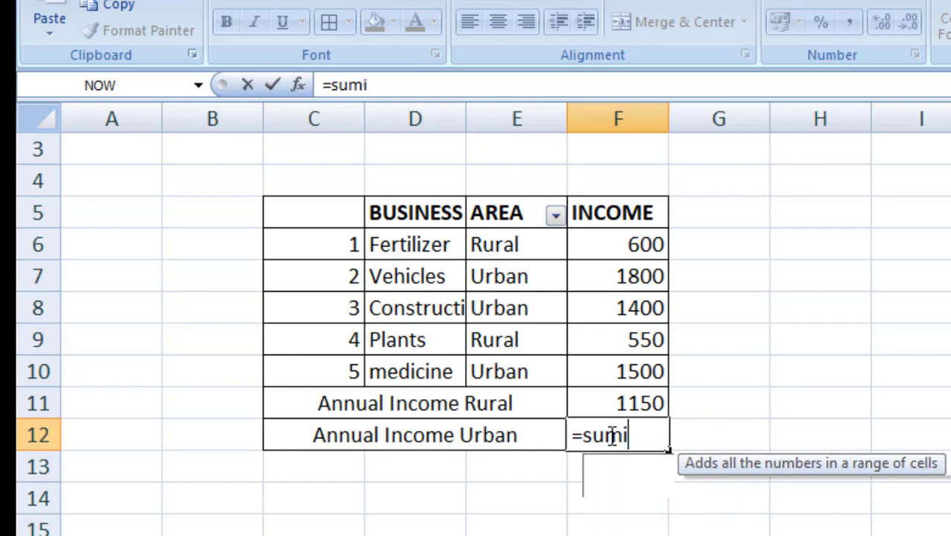
text(fs())
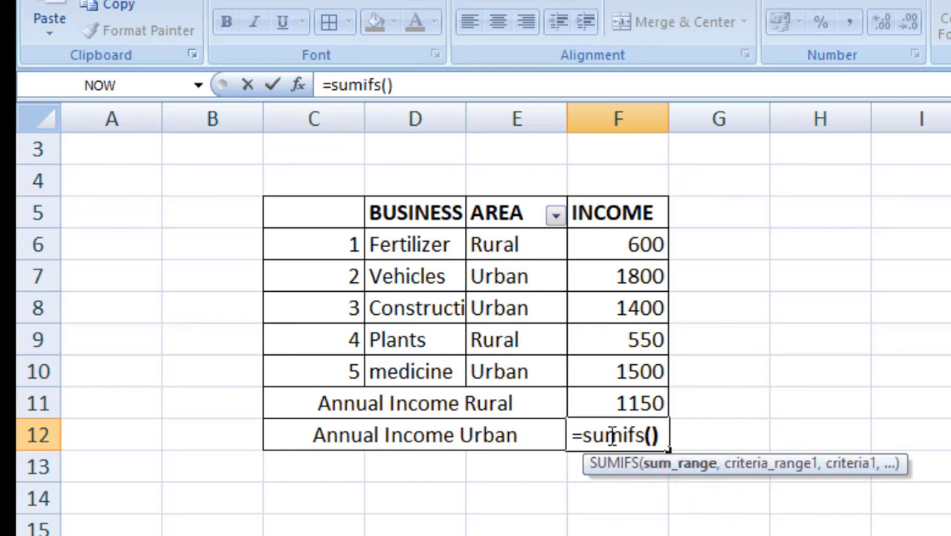
key(Return)
key(Return)
drag(647, 249, 642, 402)
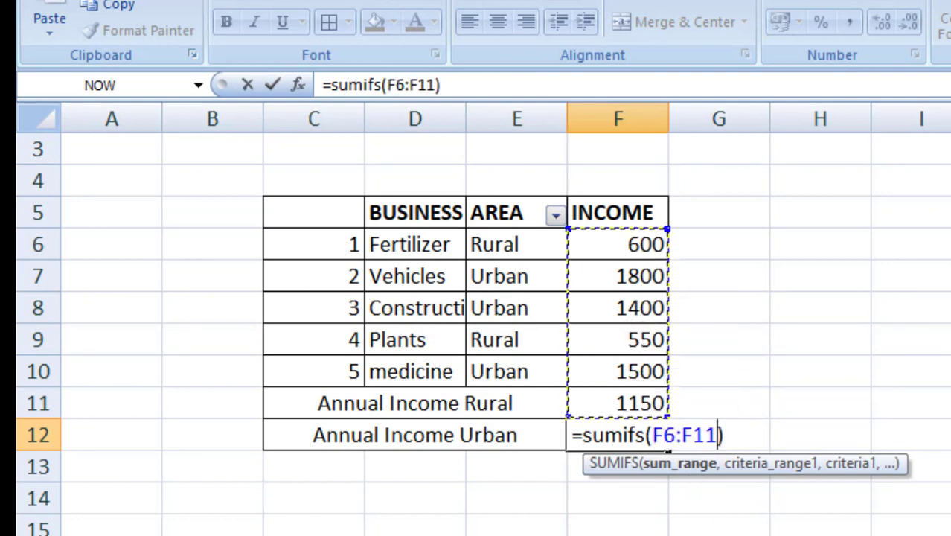
text(,)
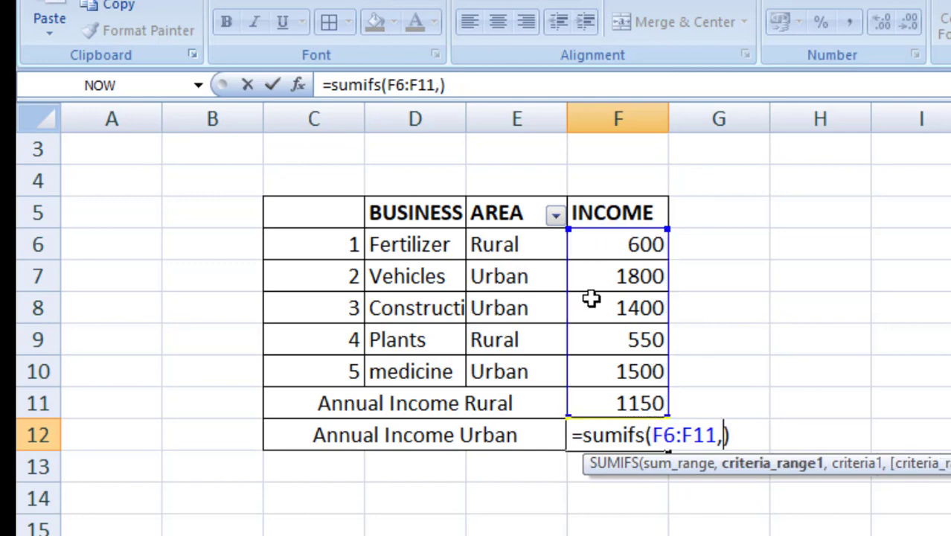
drag(519, 245, 525, 368)
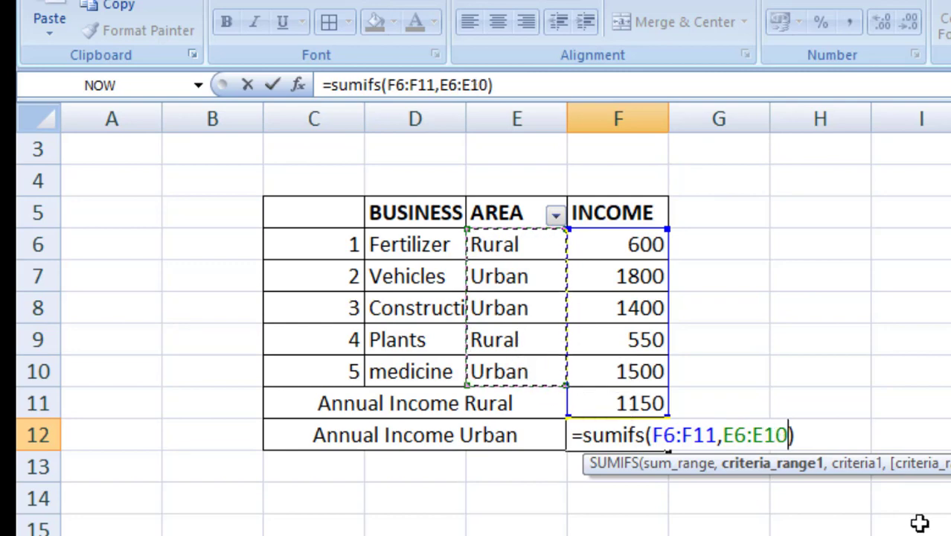
text(,)
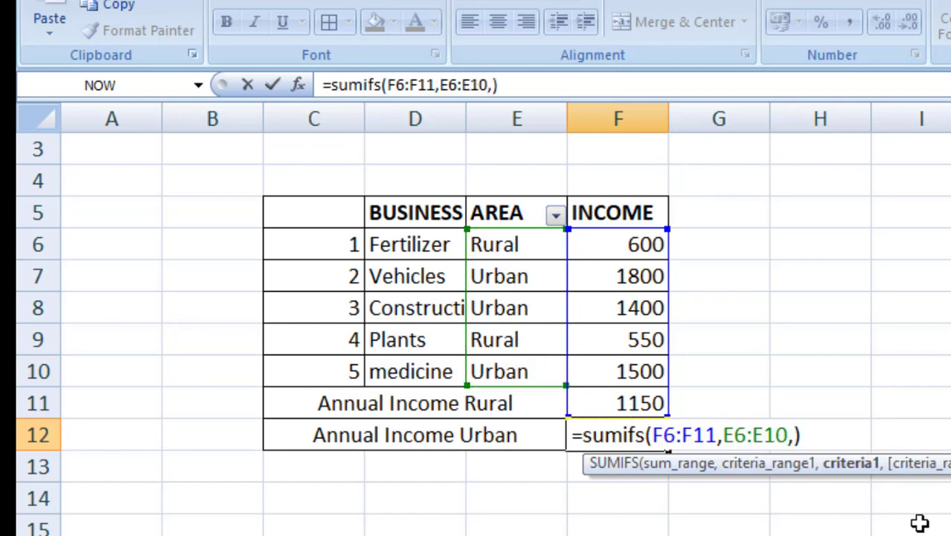
text("")
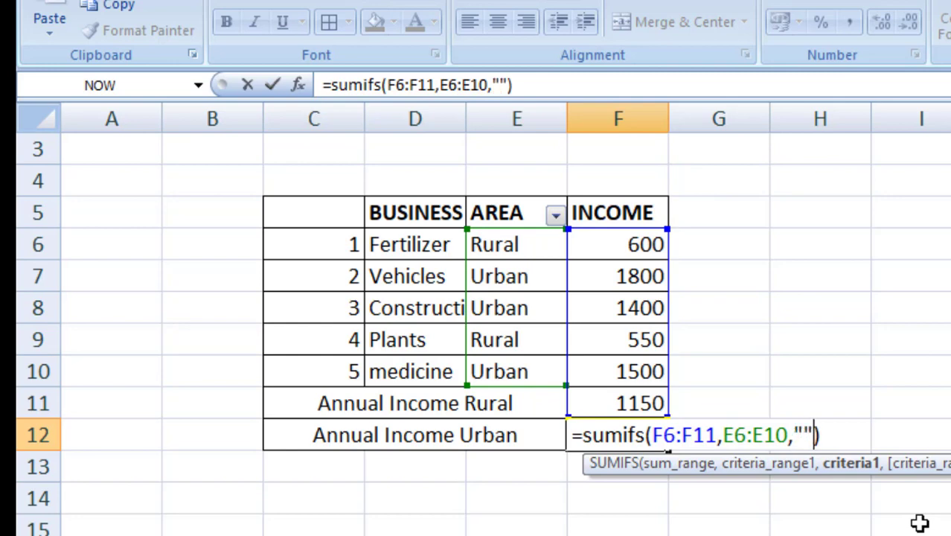
key(Left)
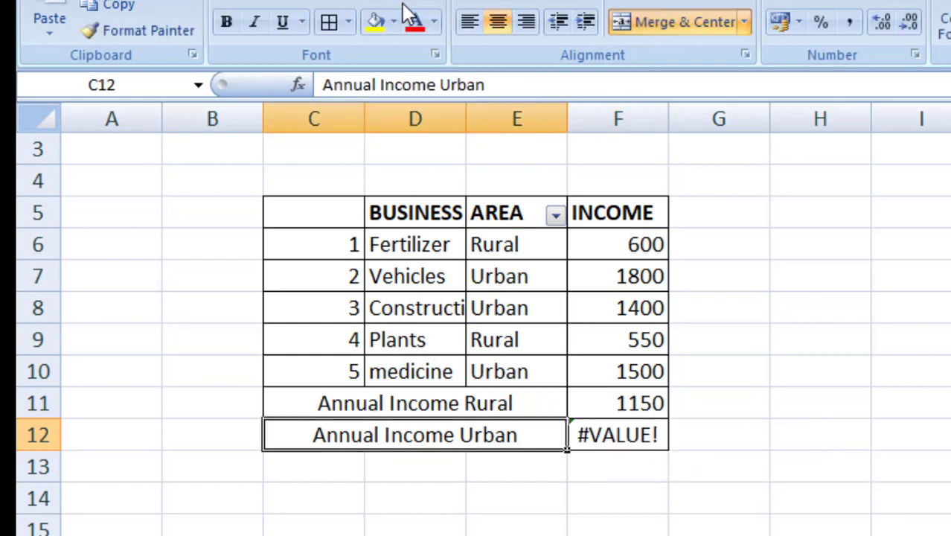
Set the criterion of the SUMIFS formula in F12 to "Urban"
click(632, 437)
click(507, 84)
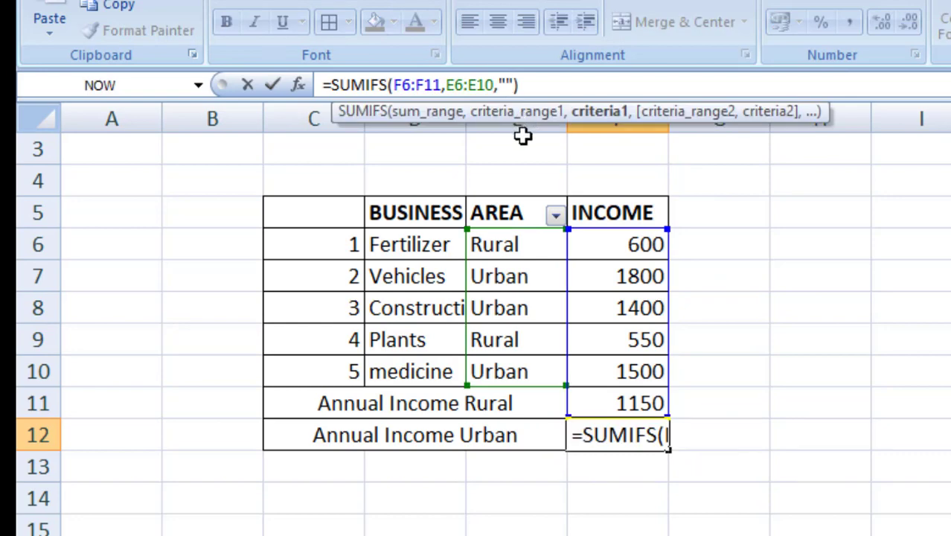
text(Ur)
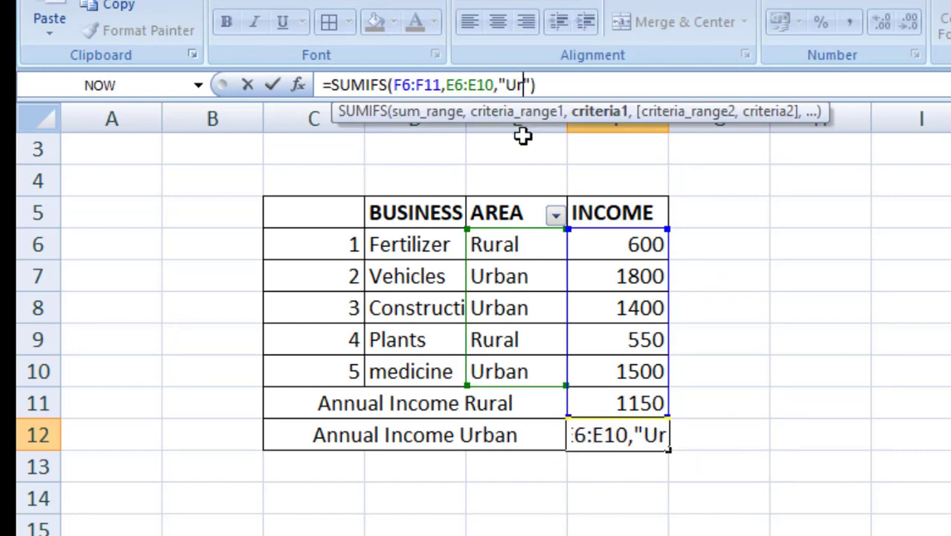
text(ban)
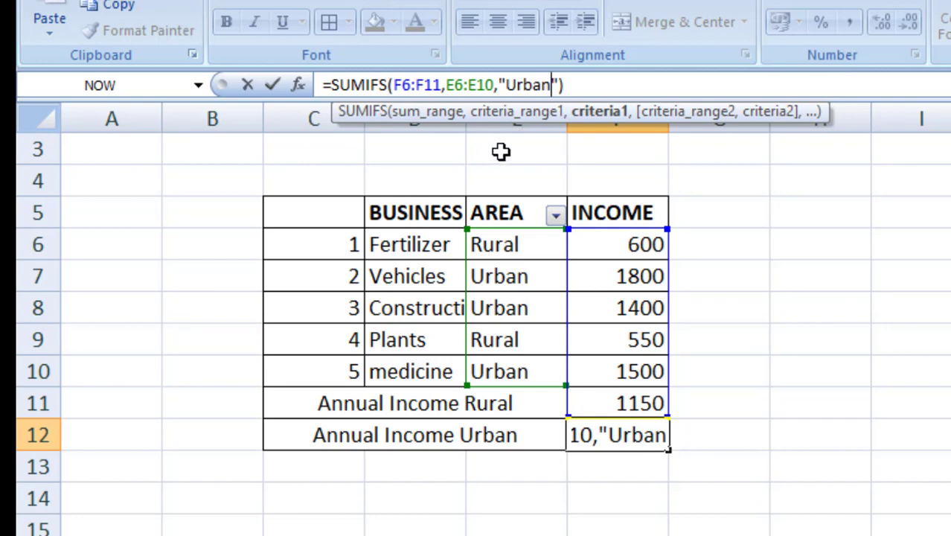
key(Return)
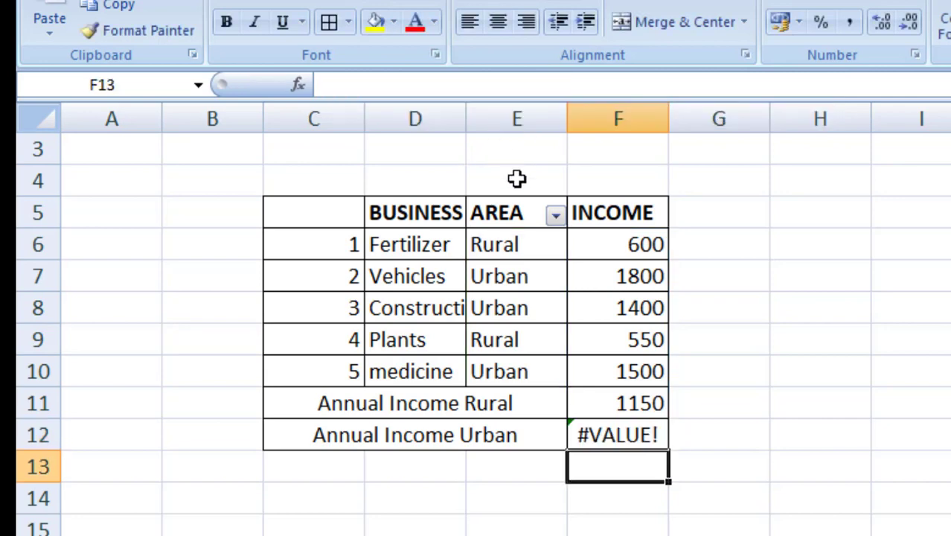
Correct the sum range of the SUMIFS formula in F12 to F6:F10
click(605, 428)
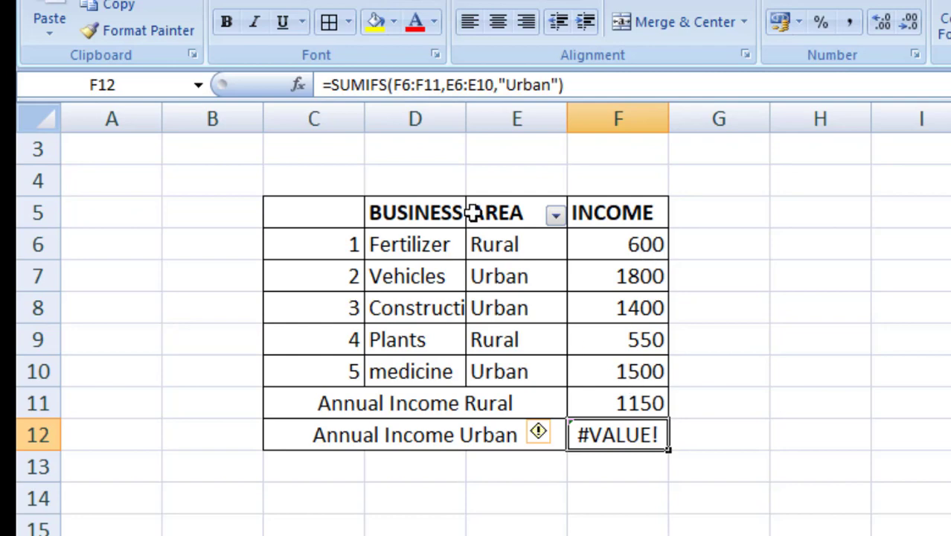
click(434, 85)
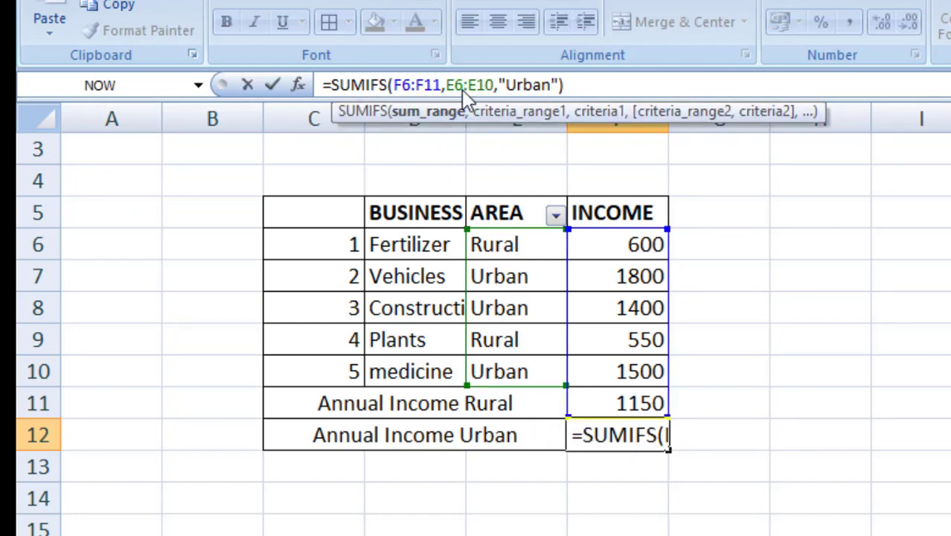
key(Delete)
text(0)
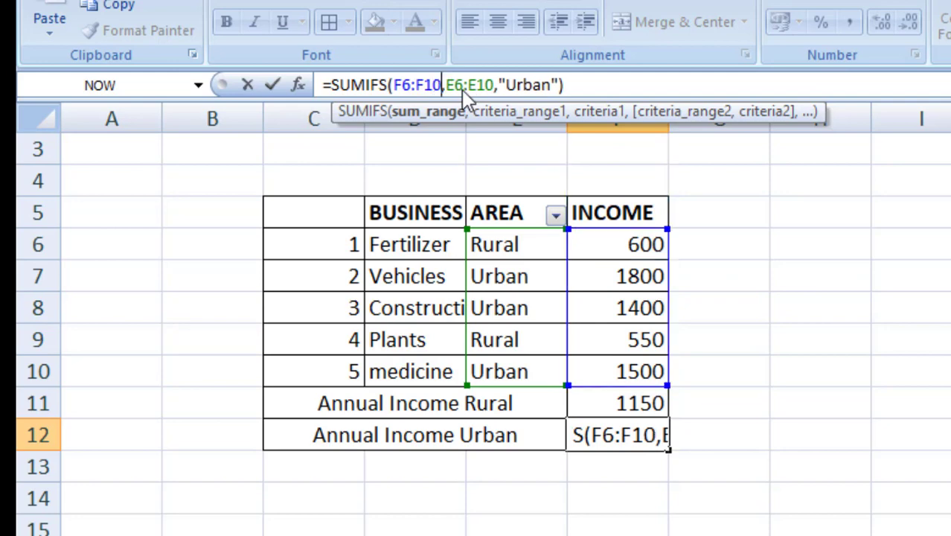
click(575, 85)
key(Return)
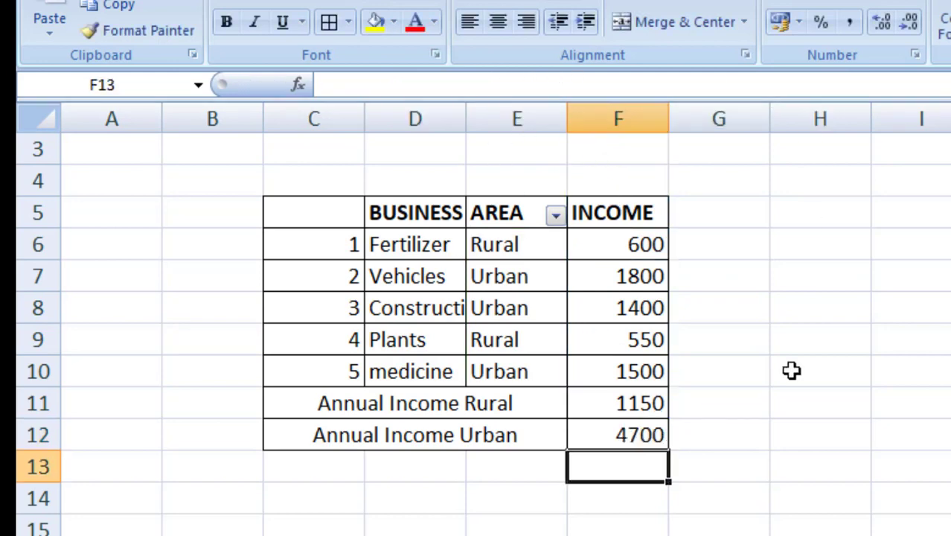
click(786, 503)
Check the urban annual income in F12 and its formula against the Urban incomes in F7, F8 and F10
click(649, 443)
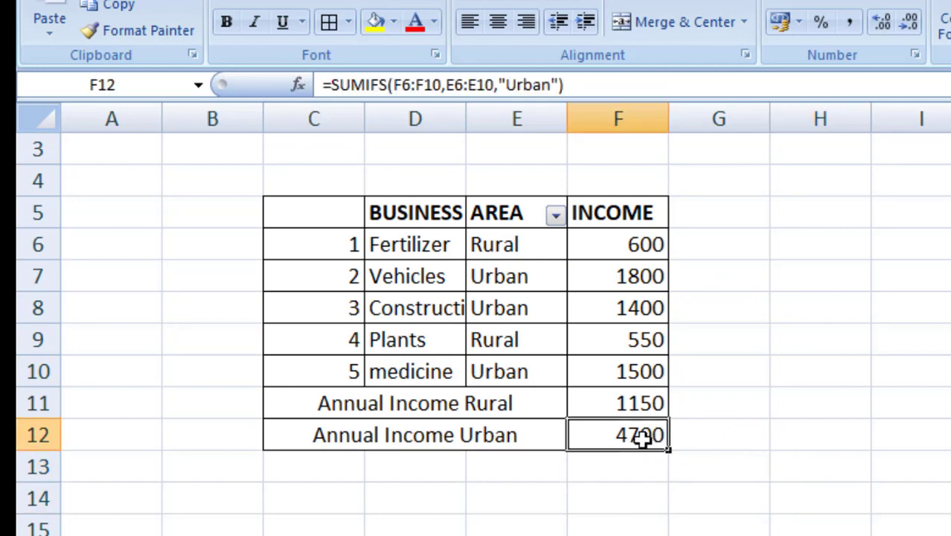
click(636, 279)
click(618, 313)
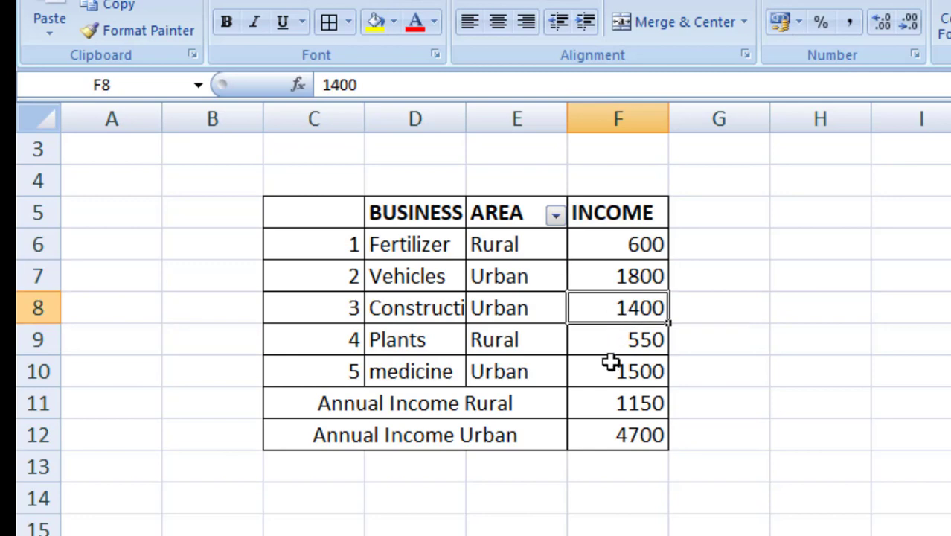
click(620, 373)
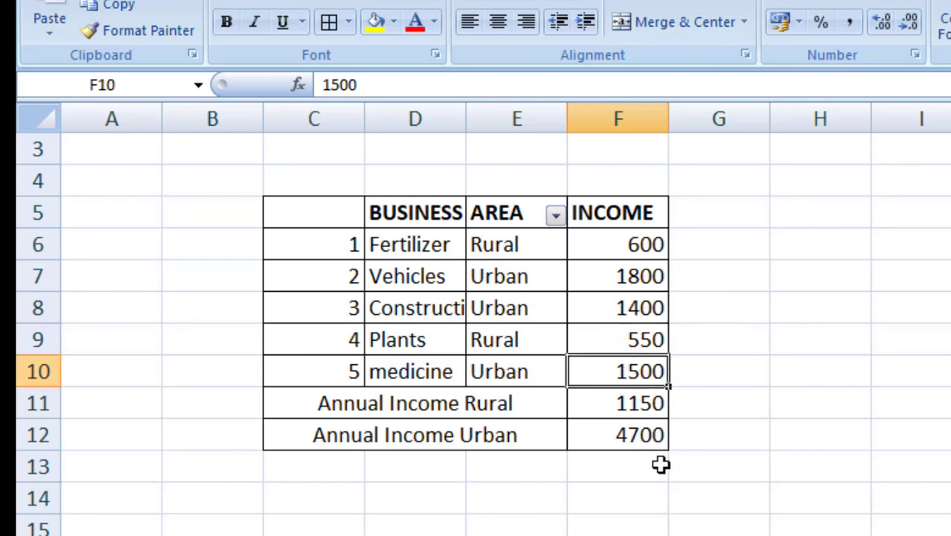
click(641, 503)
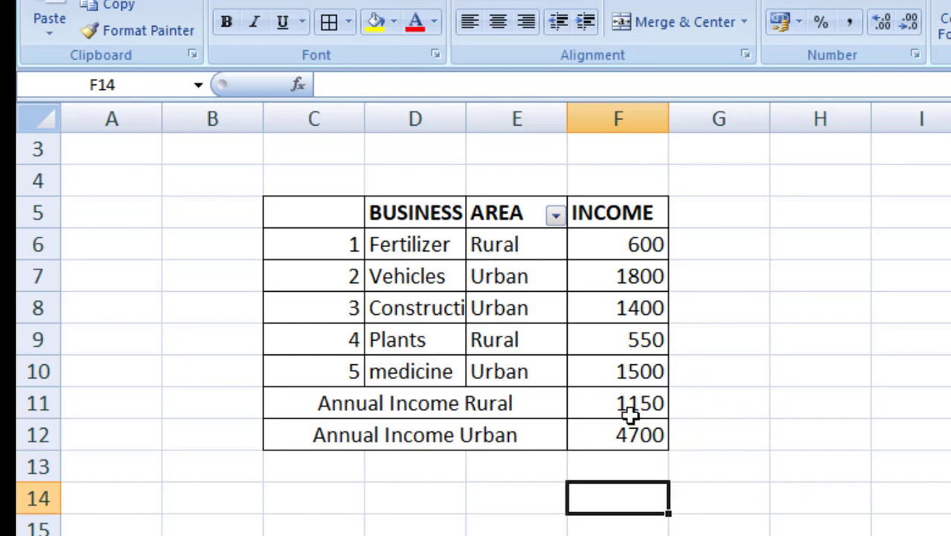
click(731, 469)
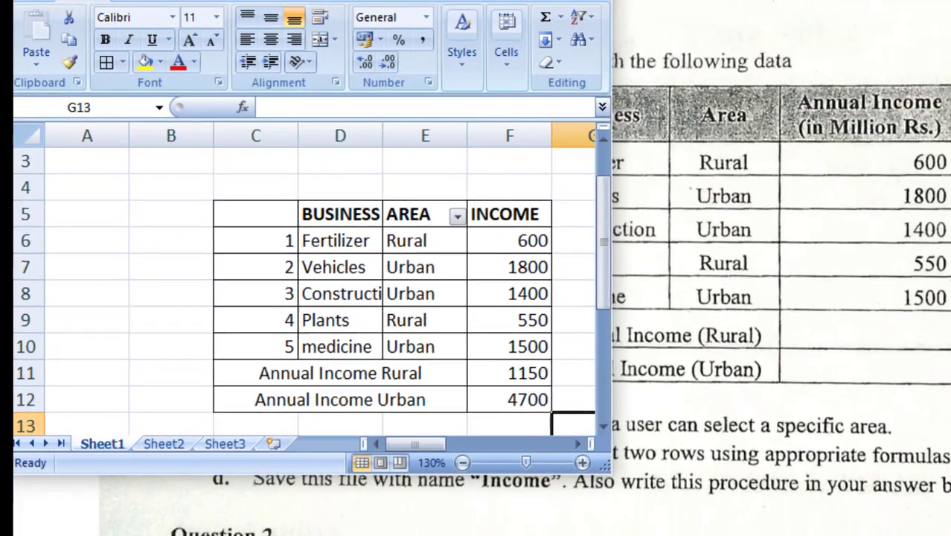
Move the workbook window off the exam paper and read the remaining tasks through the VB 6 gross pay question in Part II
drag(439, 3, 804, 434)
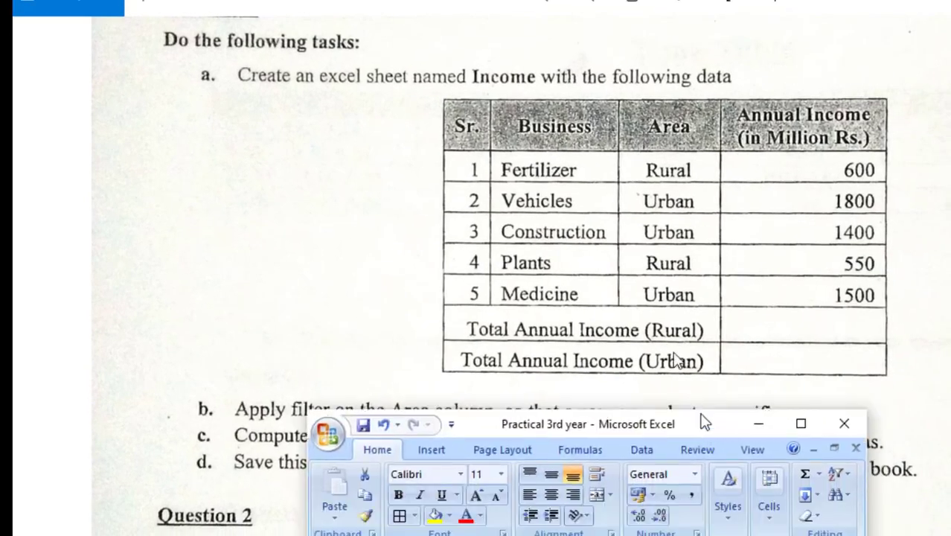
drag(640, 420, 492, 0)
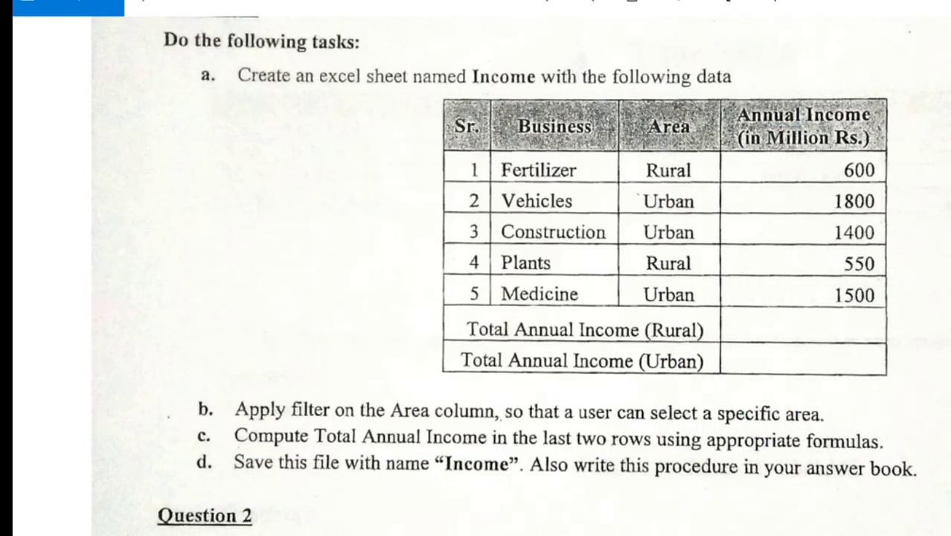
scroll(827, 270, down, 5)
scroll(833, 348, up, 2)
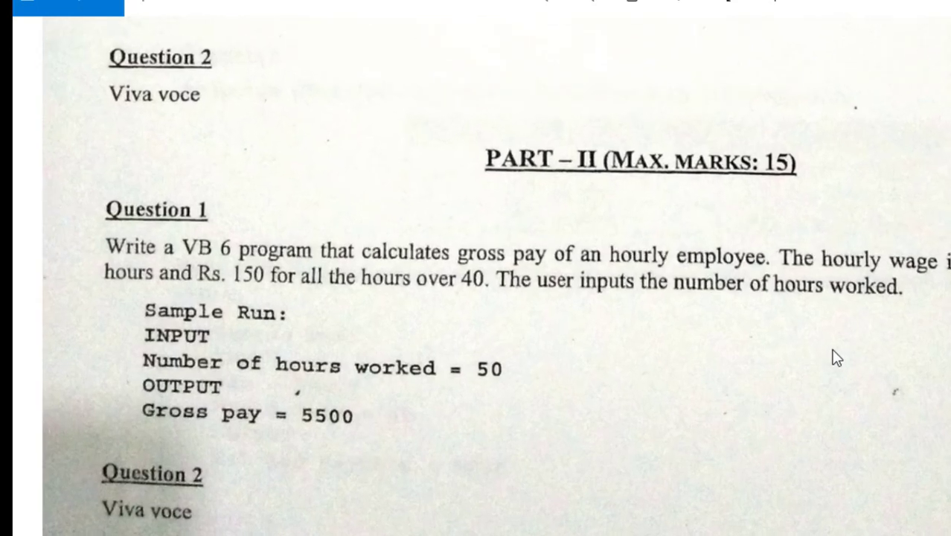
drag(808, 385, 813, 359)
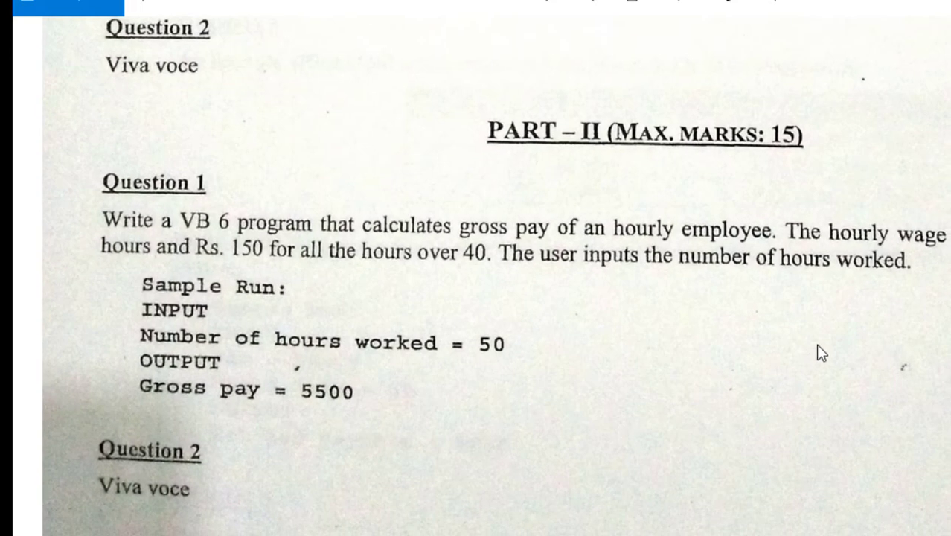